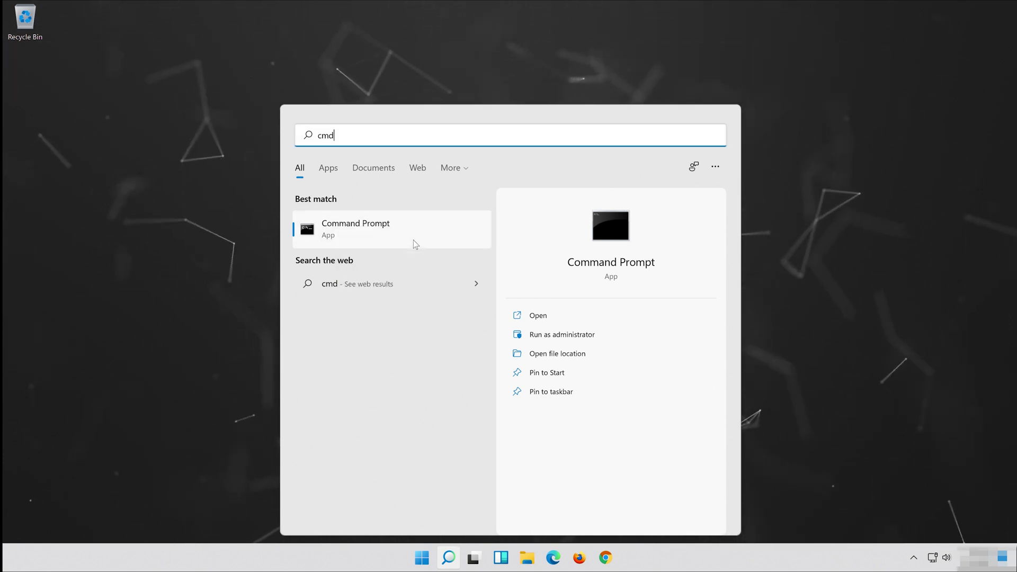
Launch Command Prompt with administrator rights, allow it to make changes, and reposition its window on the desktop
key("ctrl+shift+Return")
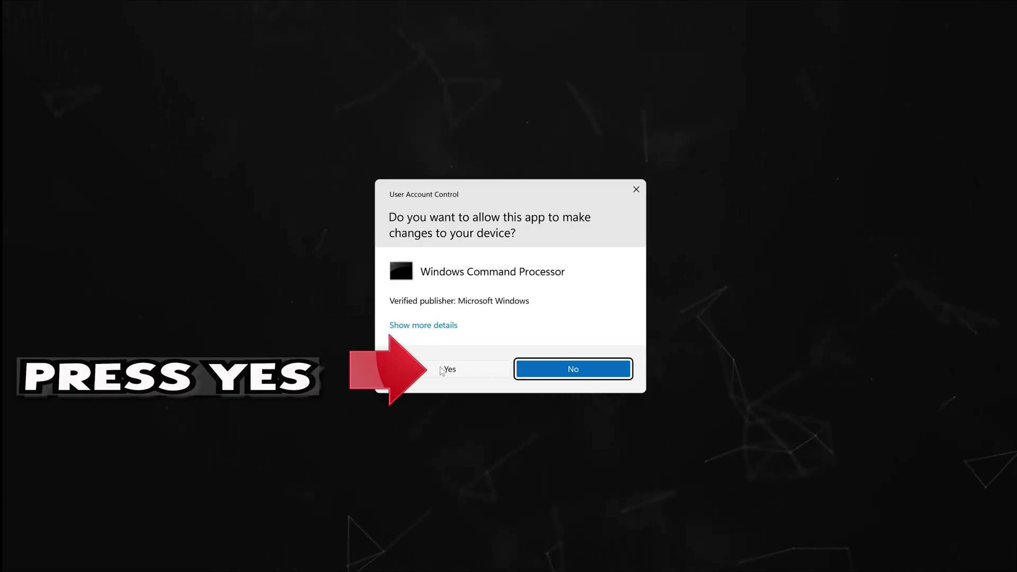
left_click(441, 369)
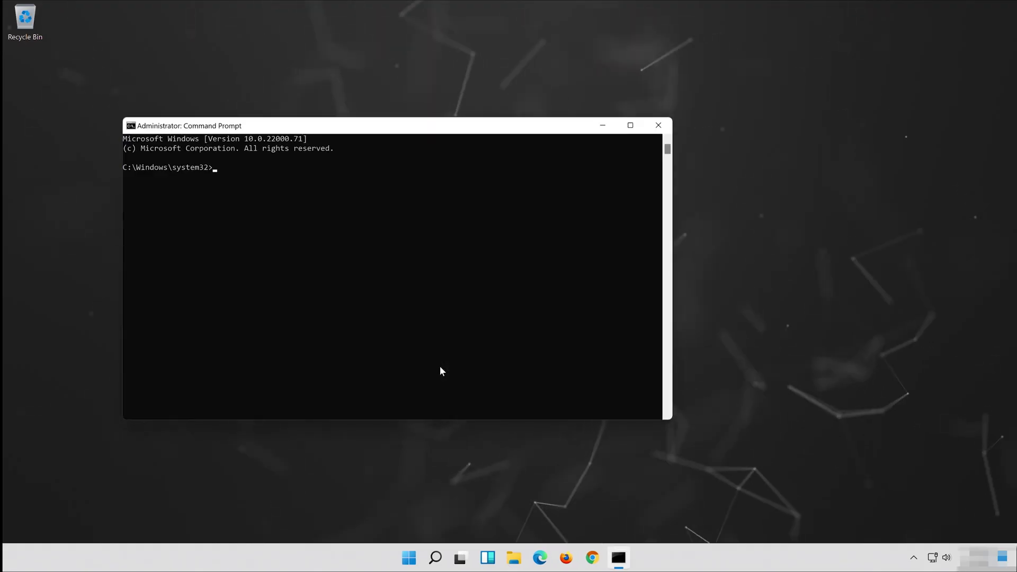
left_click_drag(351, 127, 508, 129)
Run the system file check with "sfc /scannow", and end the Command Prompt session with "exit"
type("sfc")
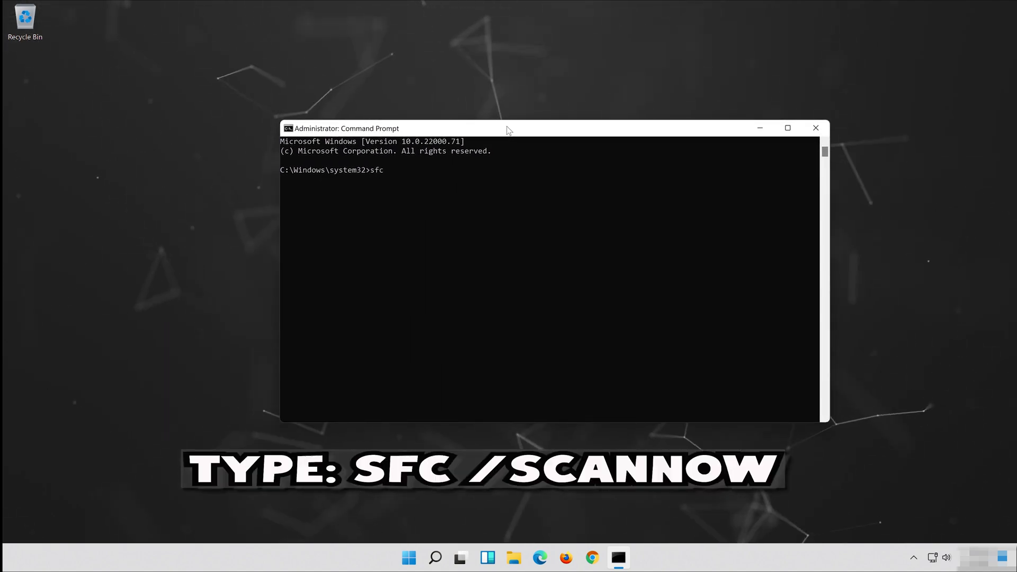
type(" /")
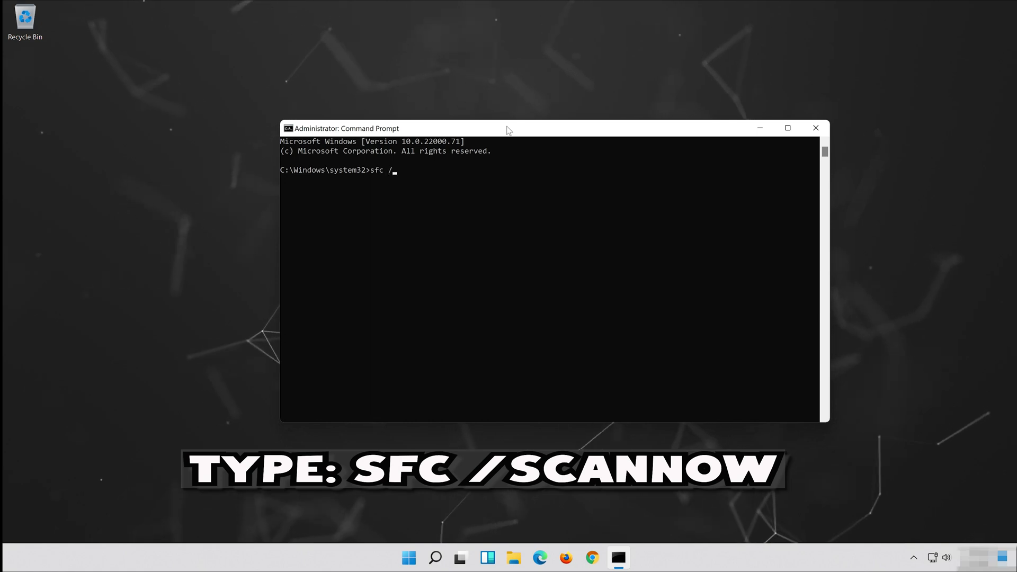
type("sc")
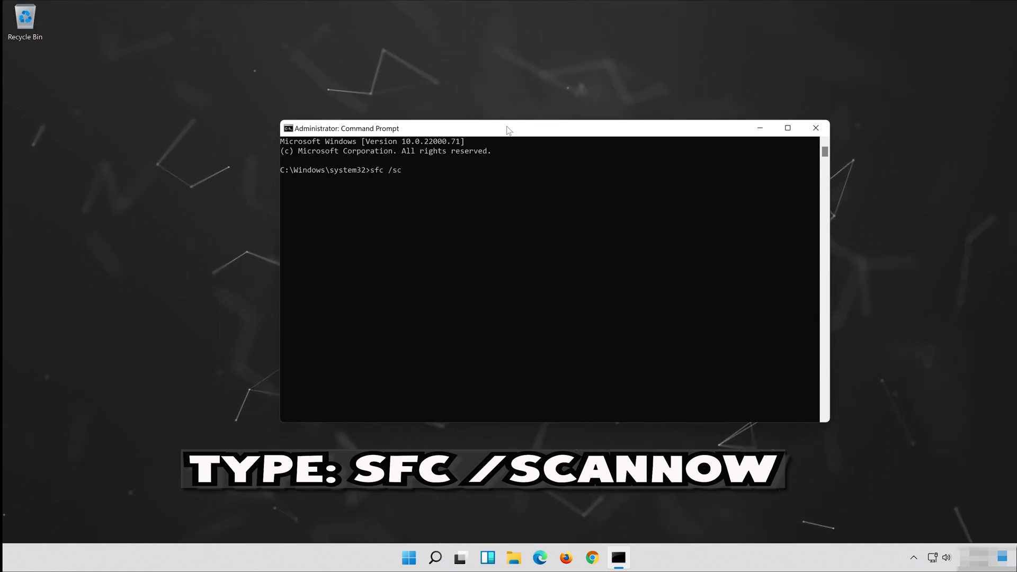
type("annow")
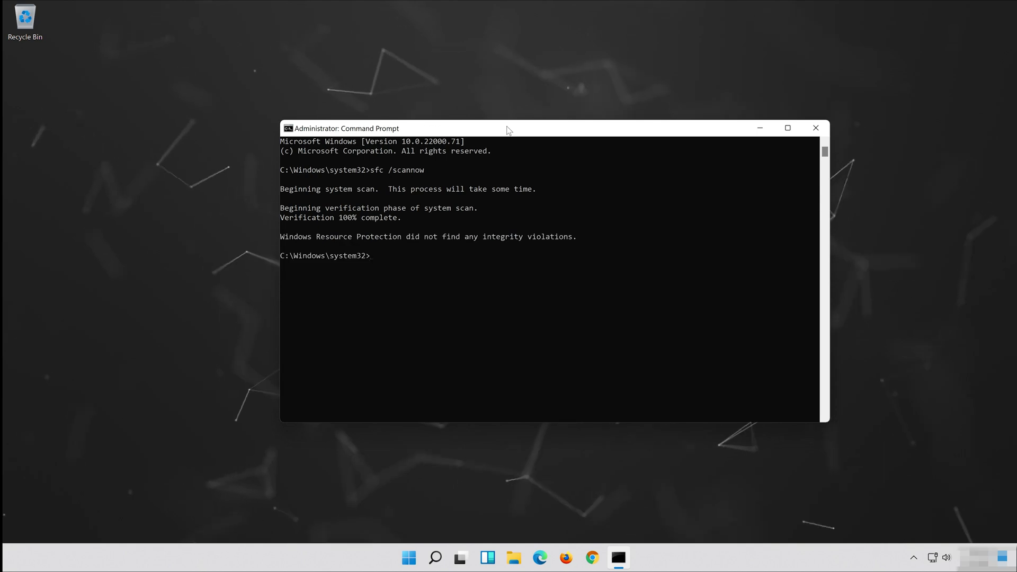
type("exit")
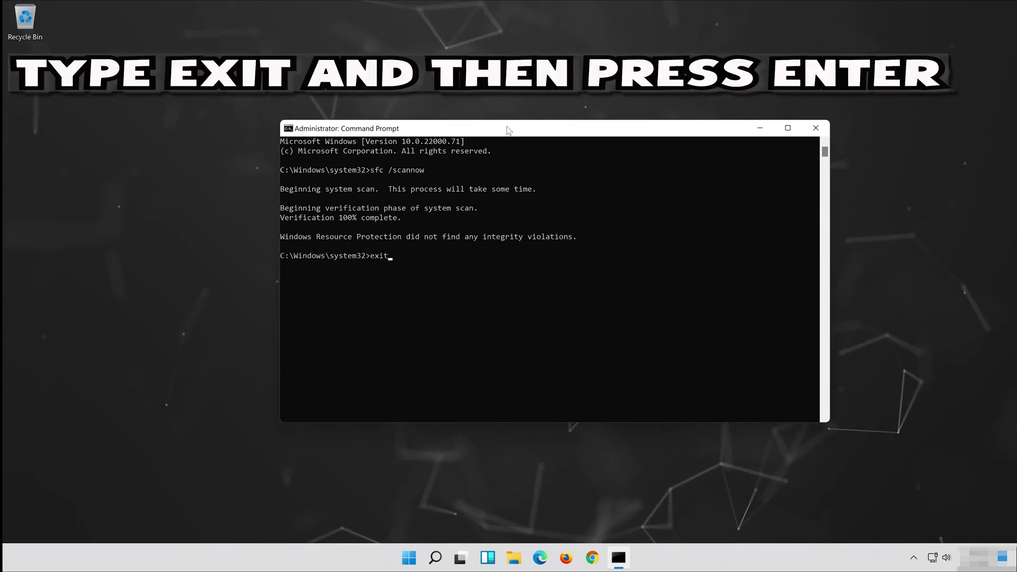
key("Return")
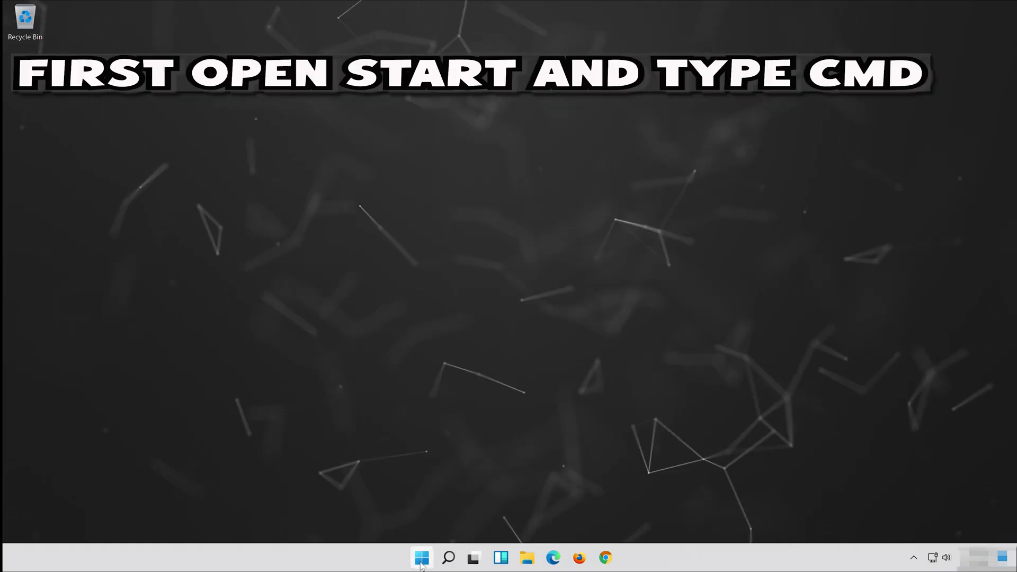
Search for "cmd", run Command Prompt as administrator with changes allowed, and reposition its window nearer the middle of the desktop
left_click(422, 560)
type("cmd")
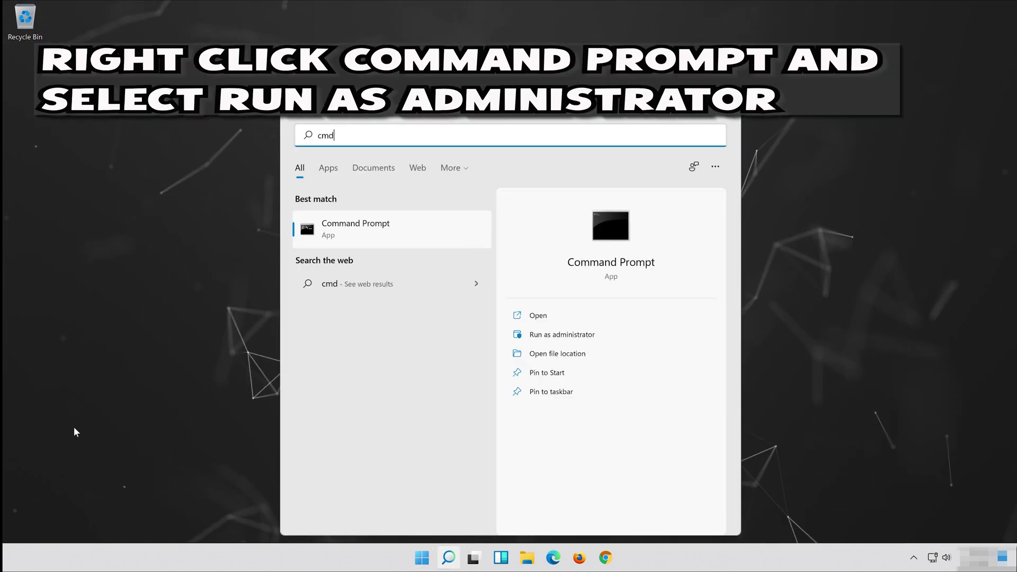
right_click(377, 223)
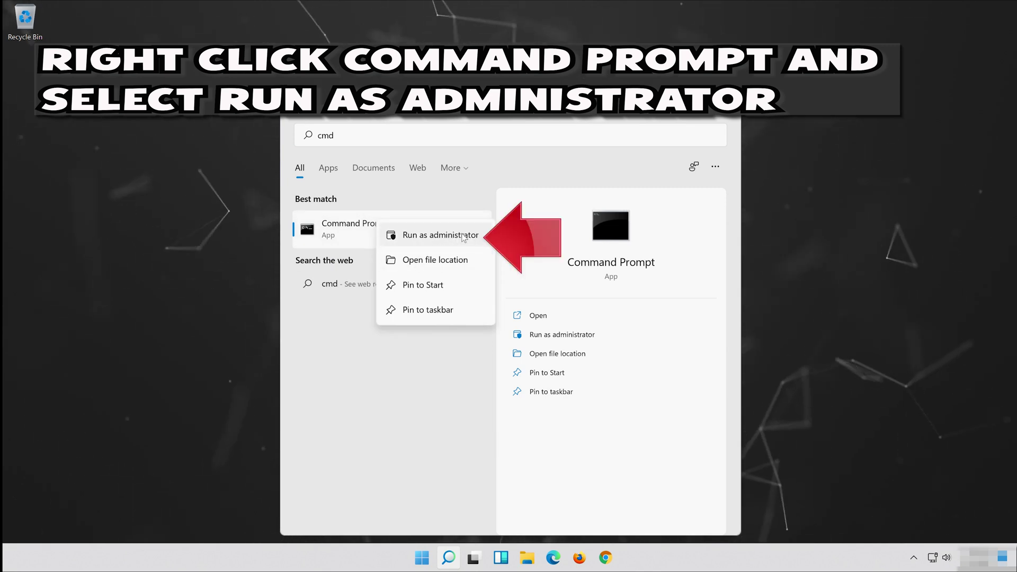
left_click(443, 240)
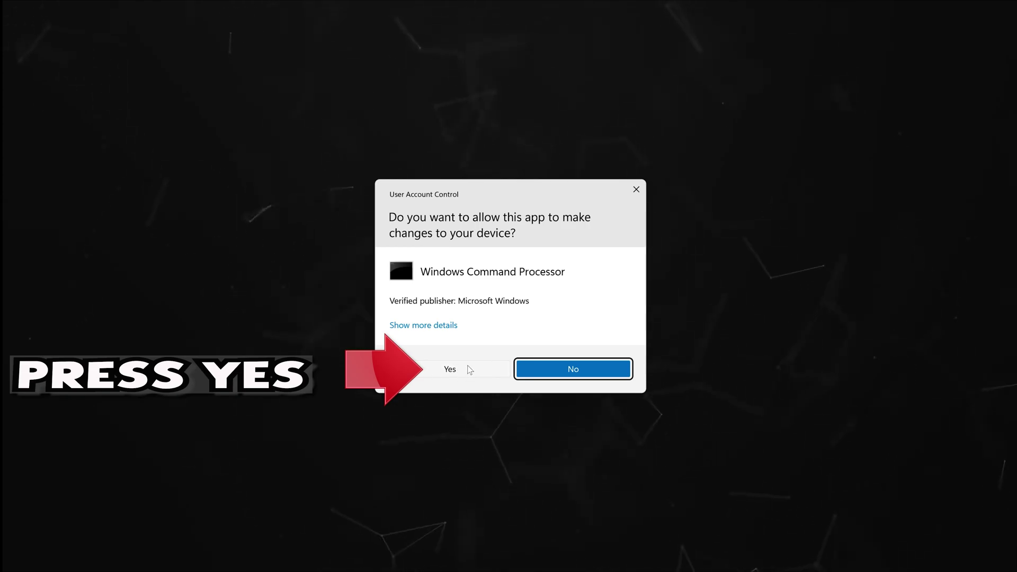
left_click(450, 369)
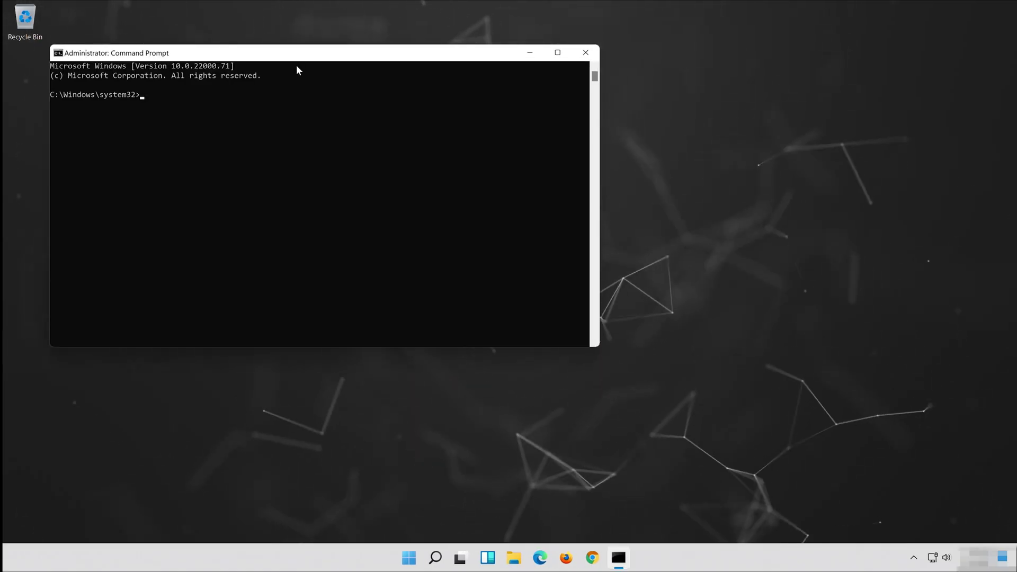
left_click_drag(304, 55, 511, 111)
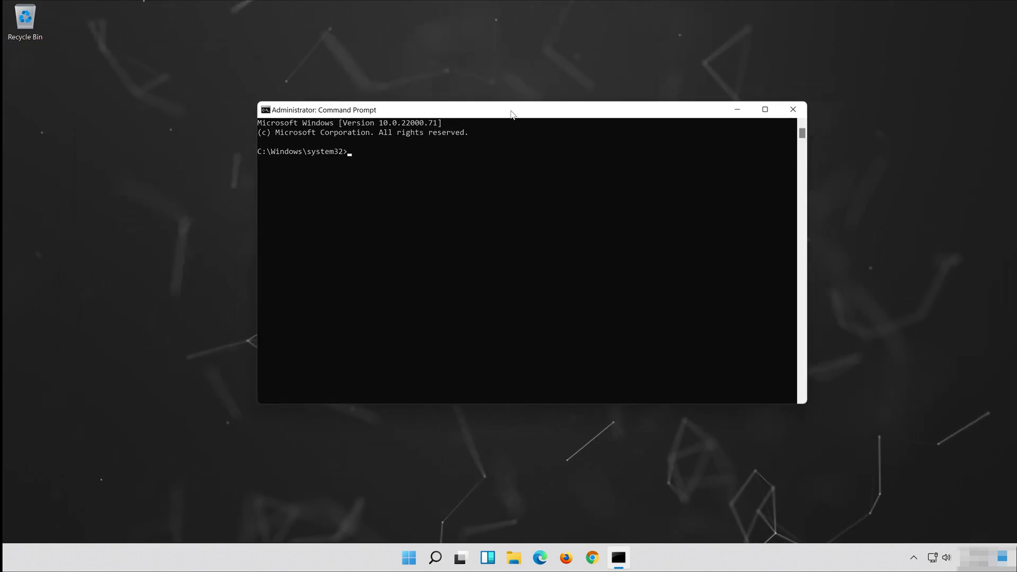
Repair the Windows image with "Dism /Online /Cleanup-Image /RestoreHealth", and end the Command Prompt session with "exit"
type("Di")
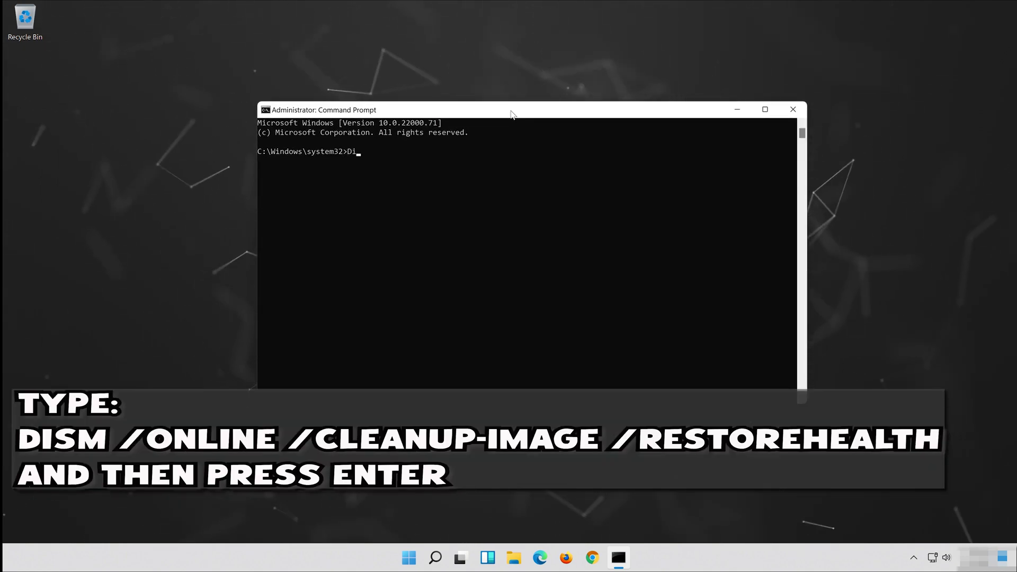
type("sm")
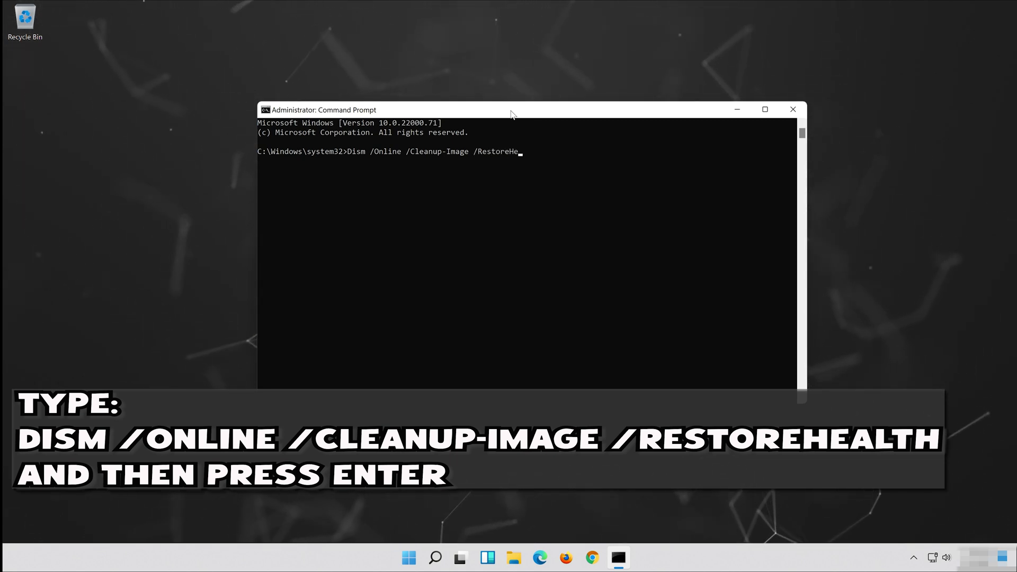
type("lt")
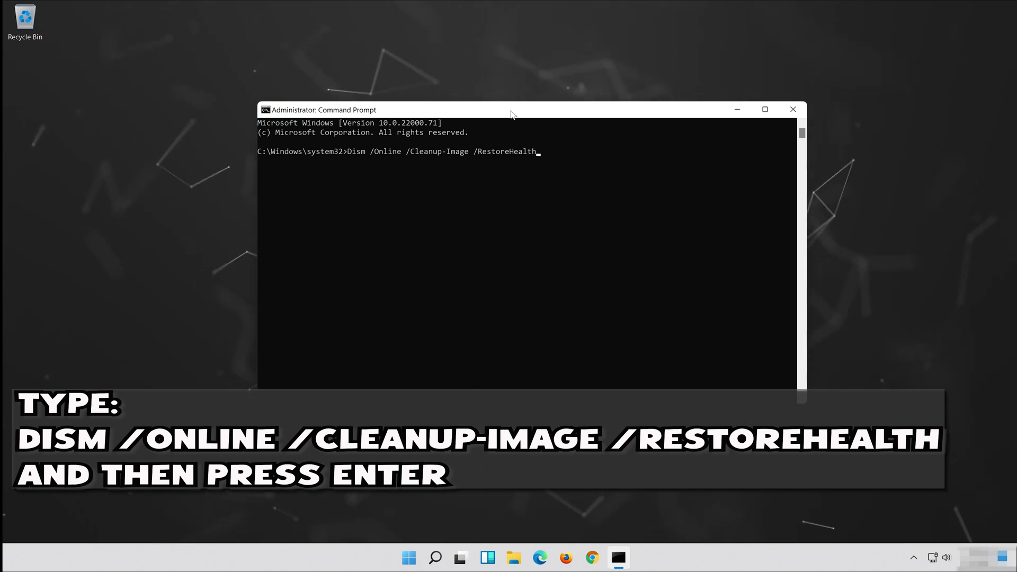
type("h")
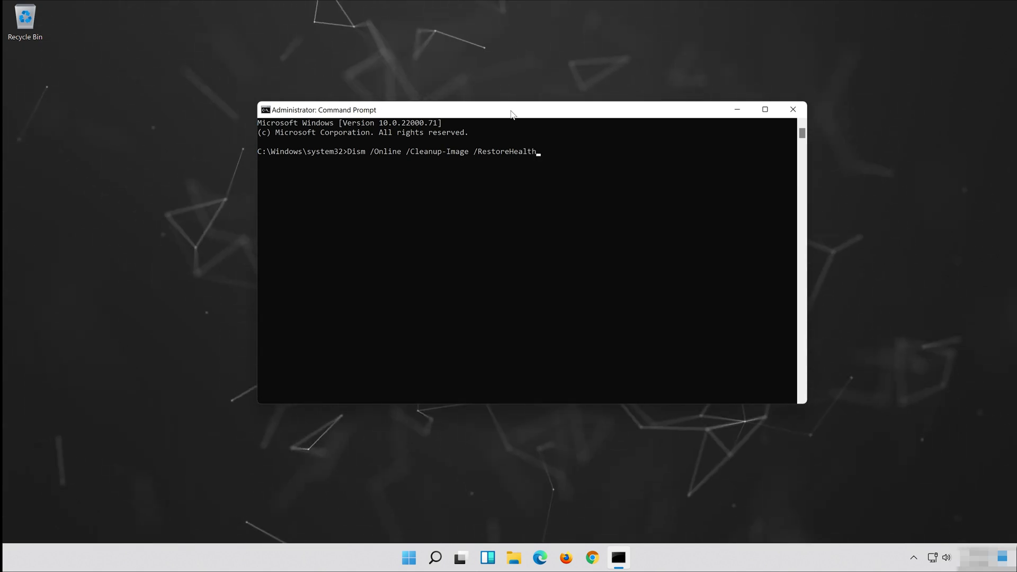
key("Return")
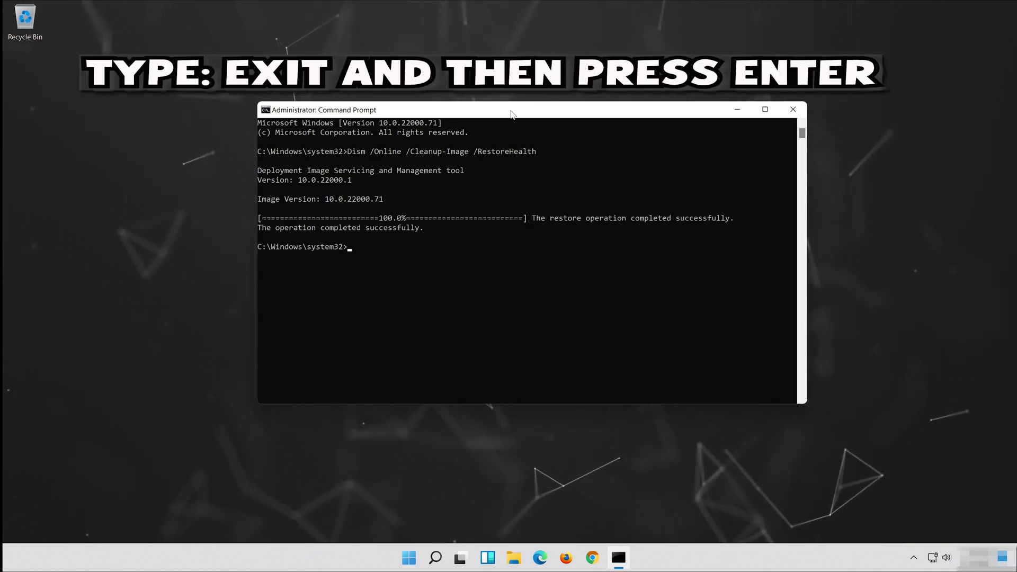
type("exit")
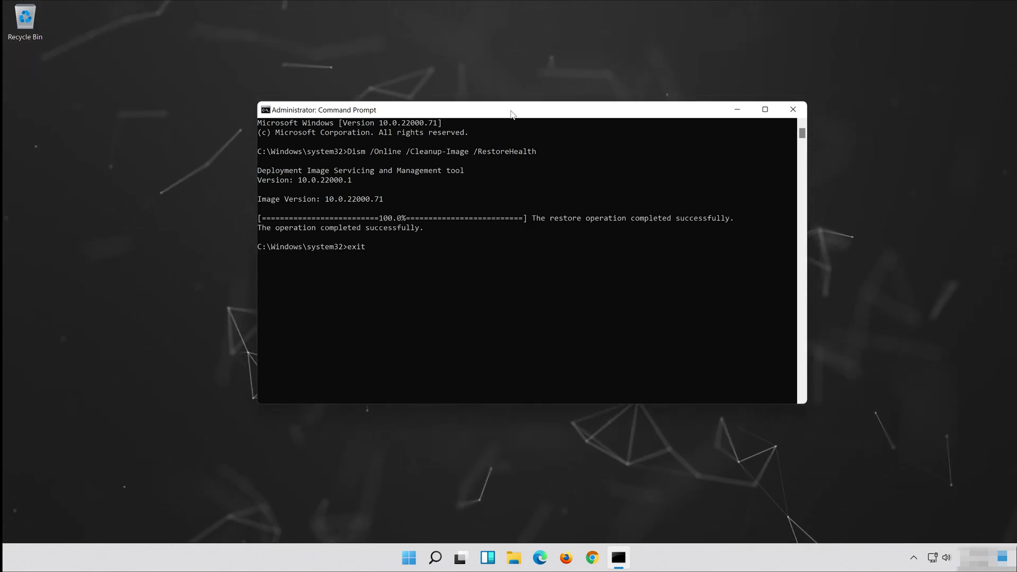
key("Return")
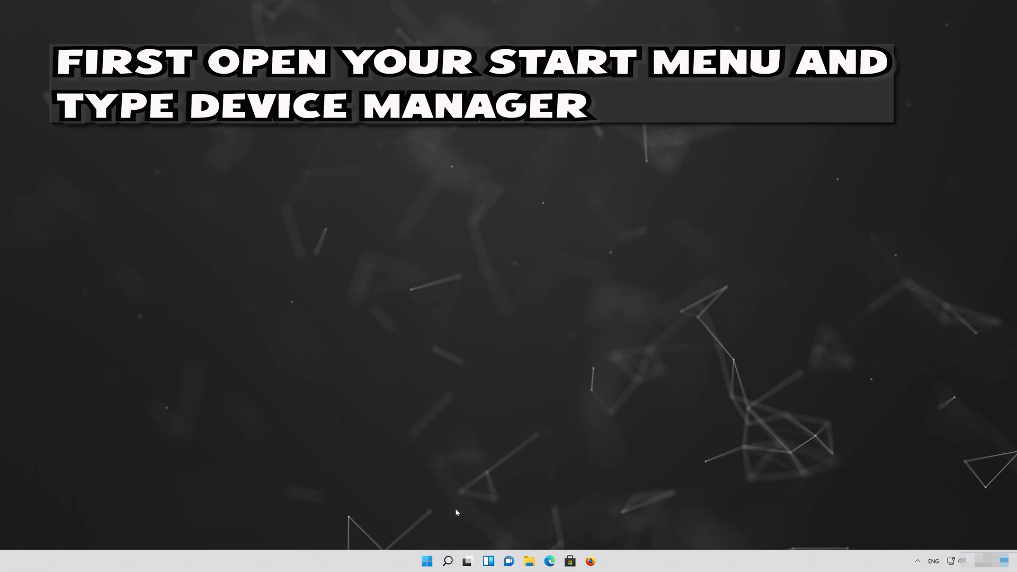
Search Windows for "device manager" and open Device Manager
left_click(426, 562)
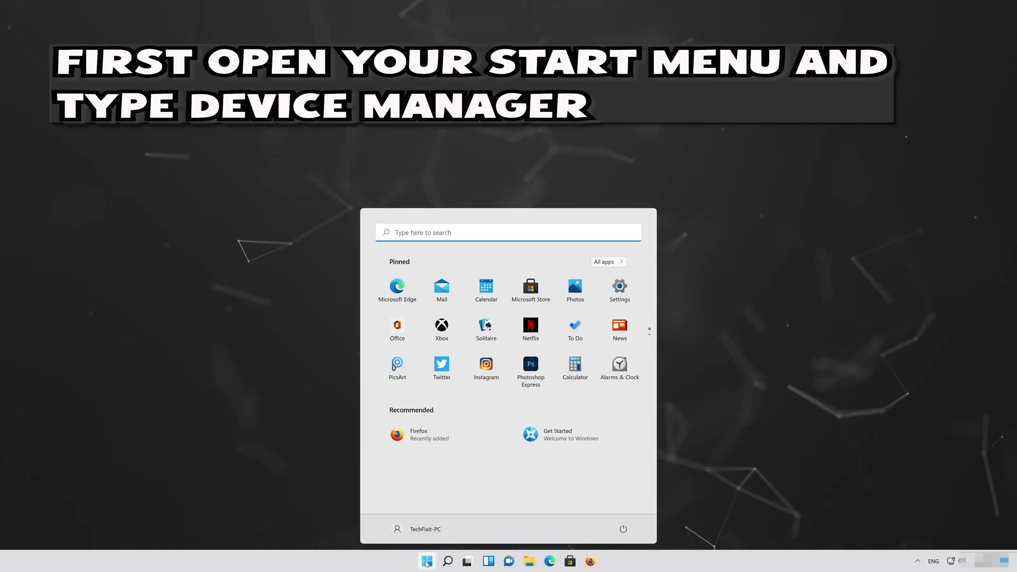
type("device mana")
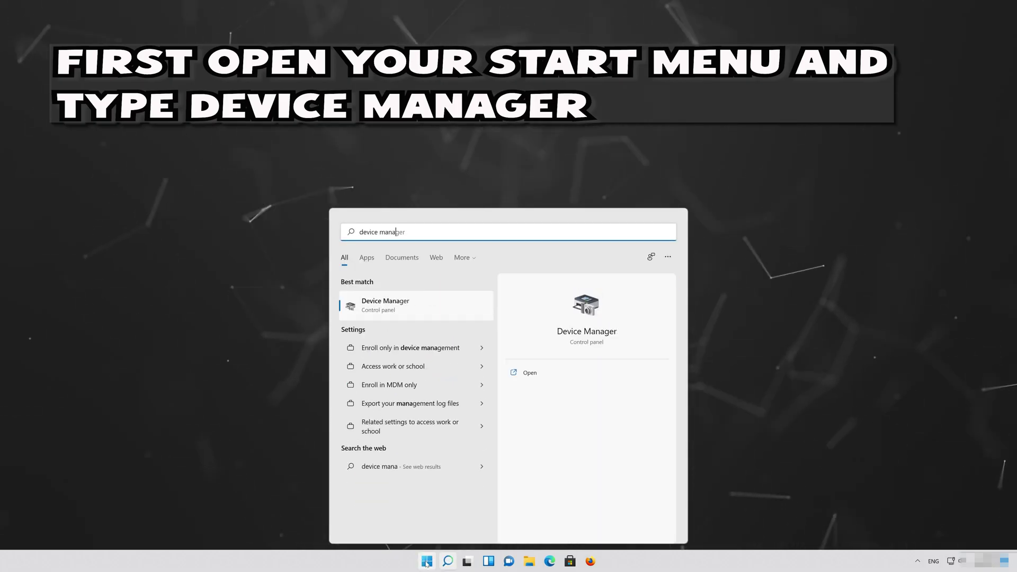
type("ger")
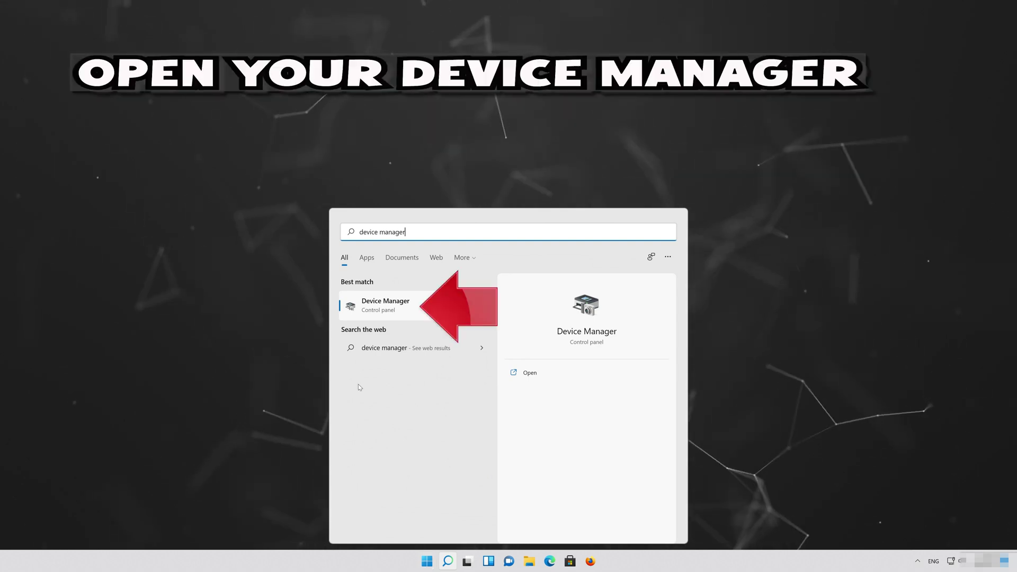
left_click(398, 312)
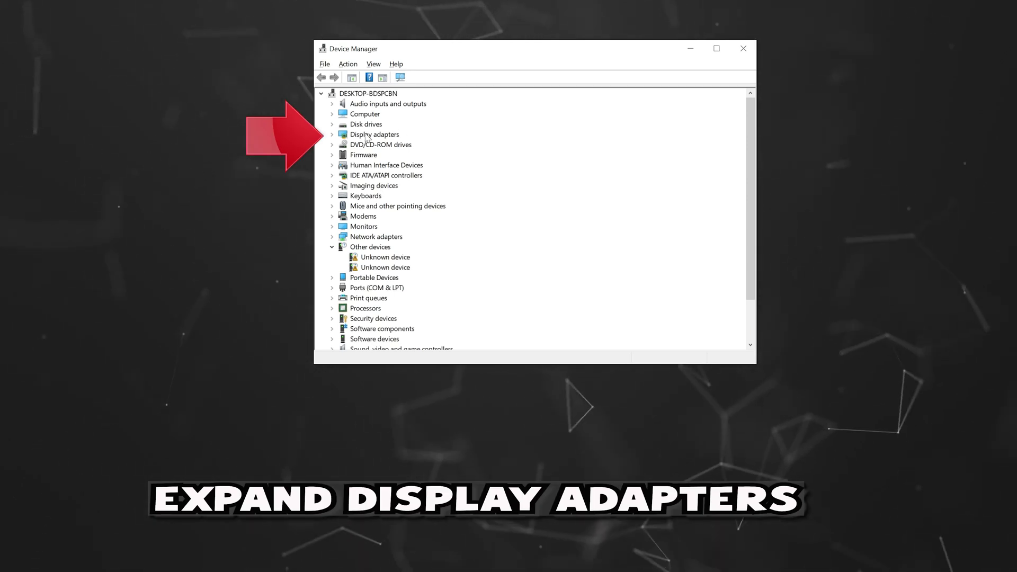
Expand the display adapters and show the driver properties of the NVIDIA GeForce RTX 3080 Ti
left_click(332, 134)
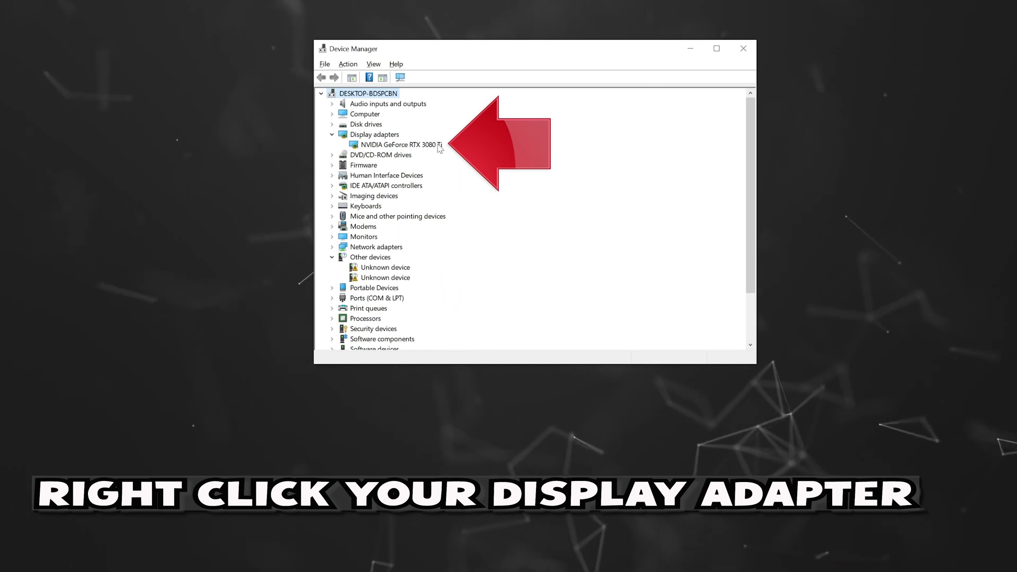
right_click(425, 148)
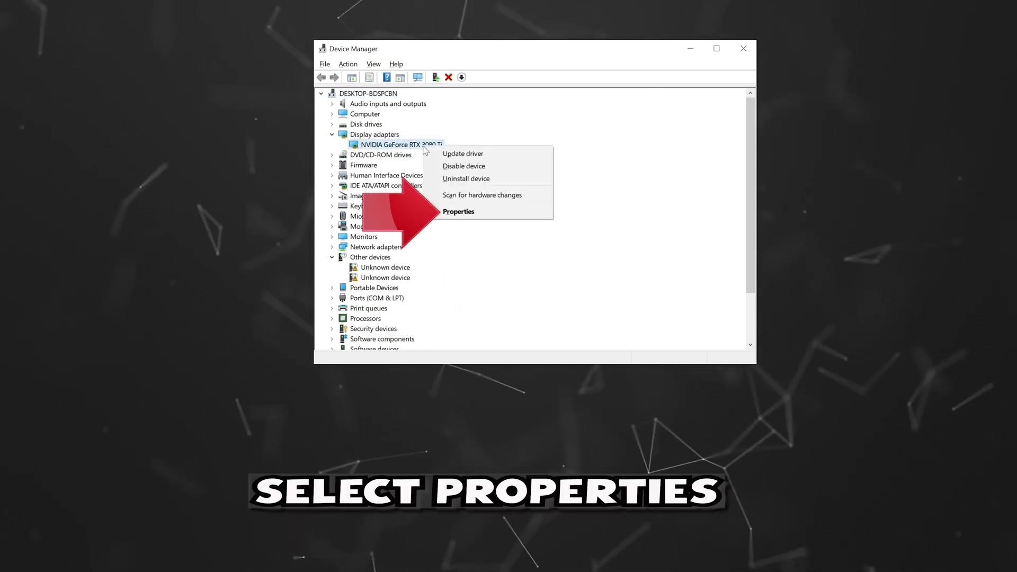
left_click(486, 212)
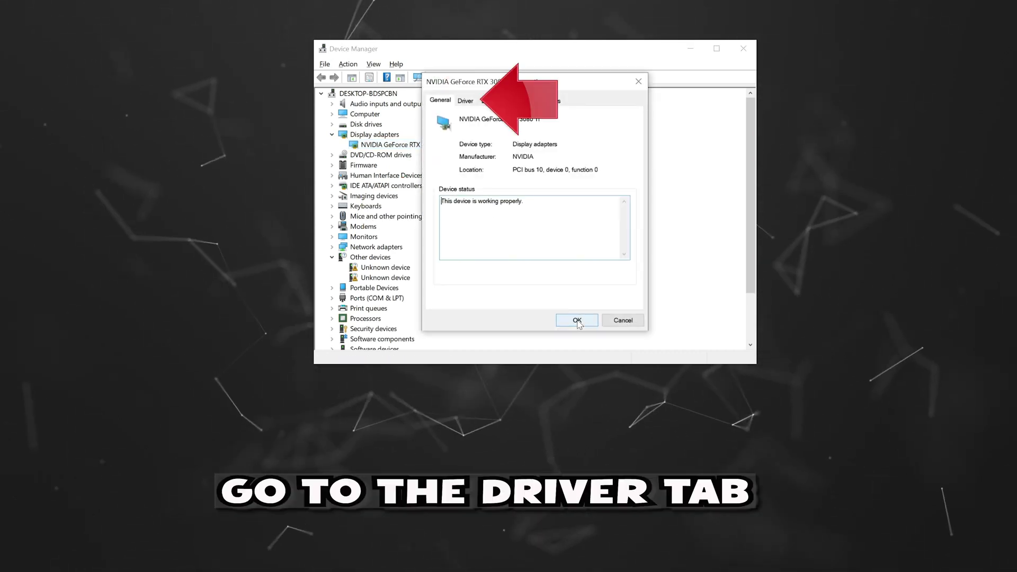
left_click(465, 100)
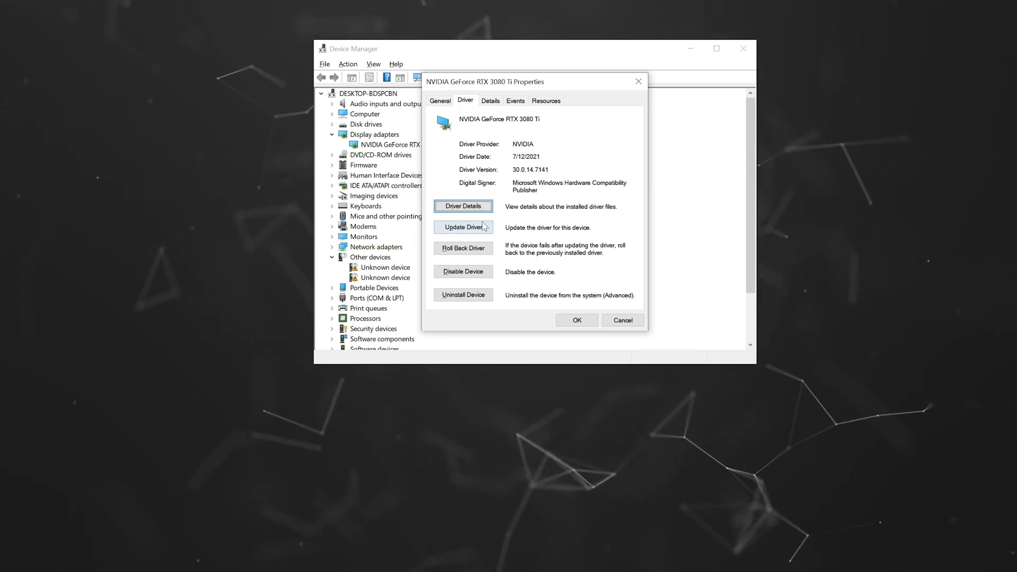
Update the NVIDIA GeForce RTX 3080 Ti driver by searching automatically for drivers, and close the update wizard and Device Manager
left_click(449, 229)
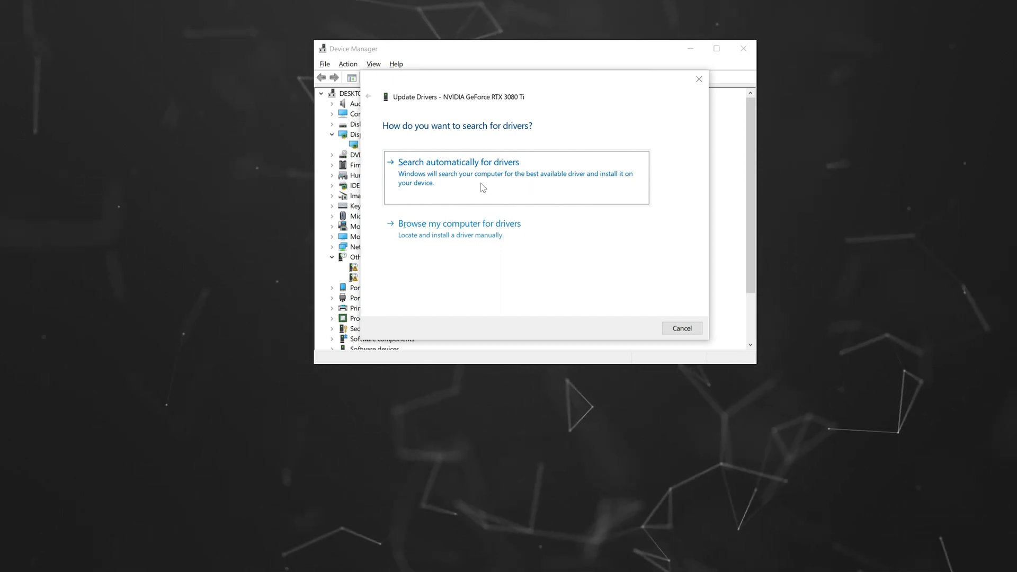
left_click(483, 187)
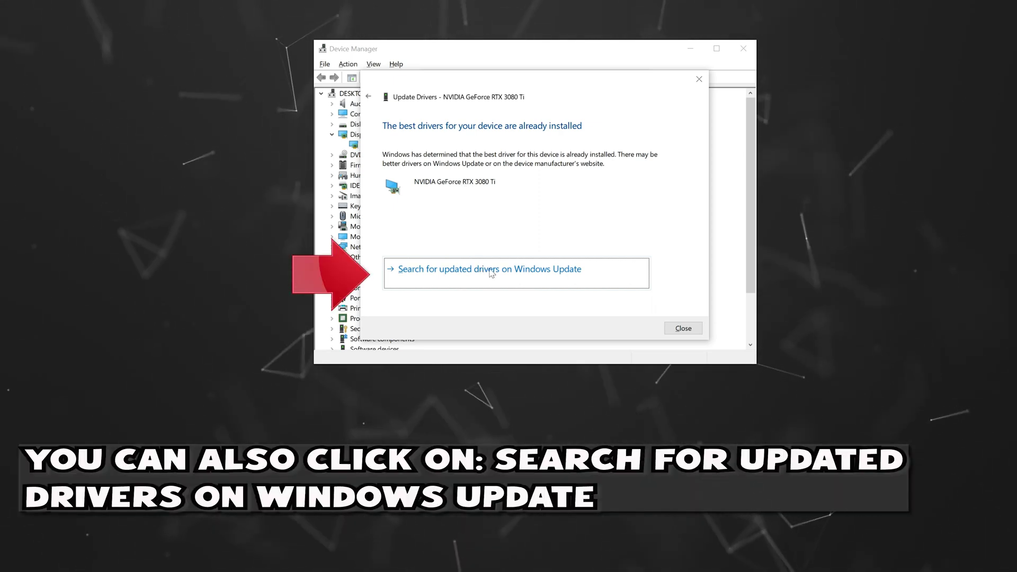
left_click(680, 328)
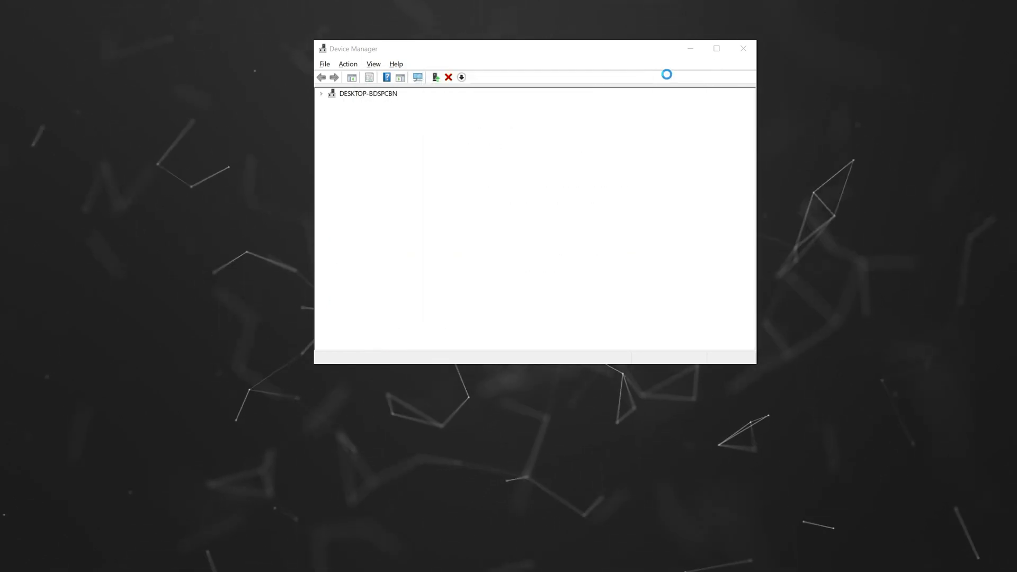
left_click(743, 48)
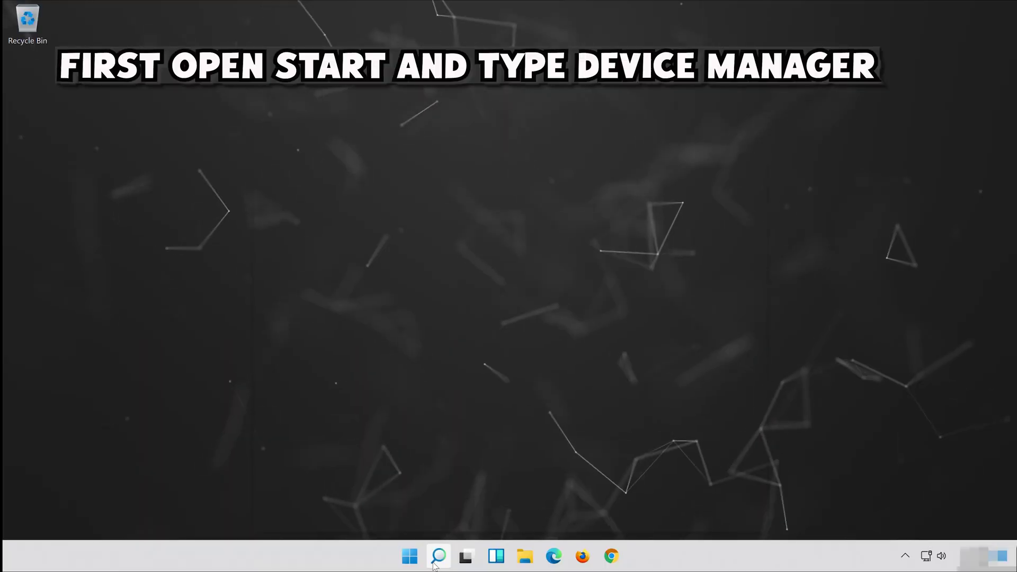
Reopen Device Manager by searching Windows for "device manager"
left_click(438, 560)
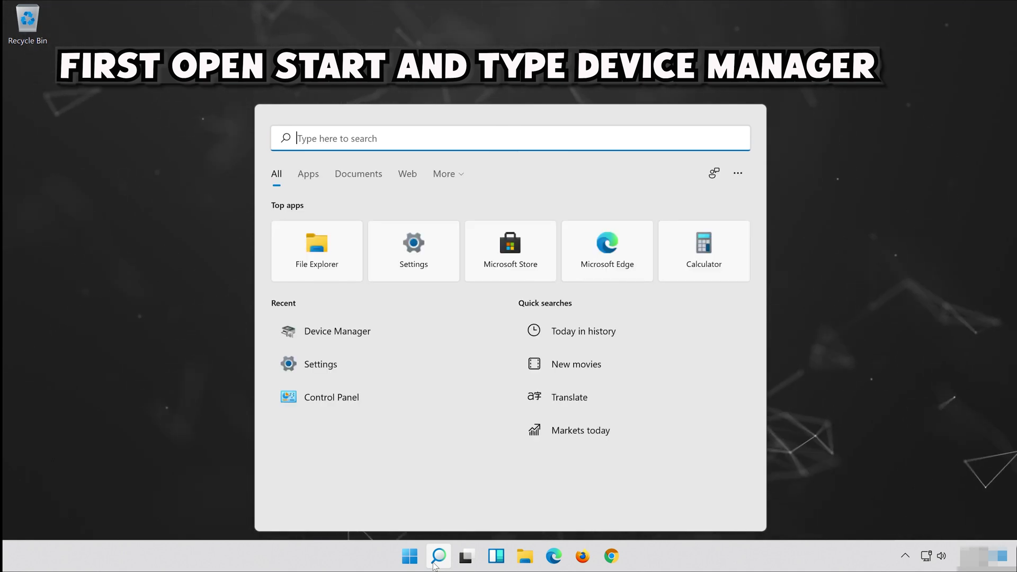
type("device manager")
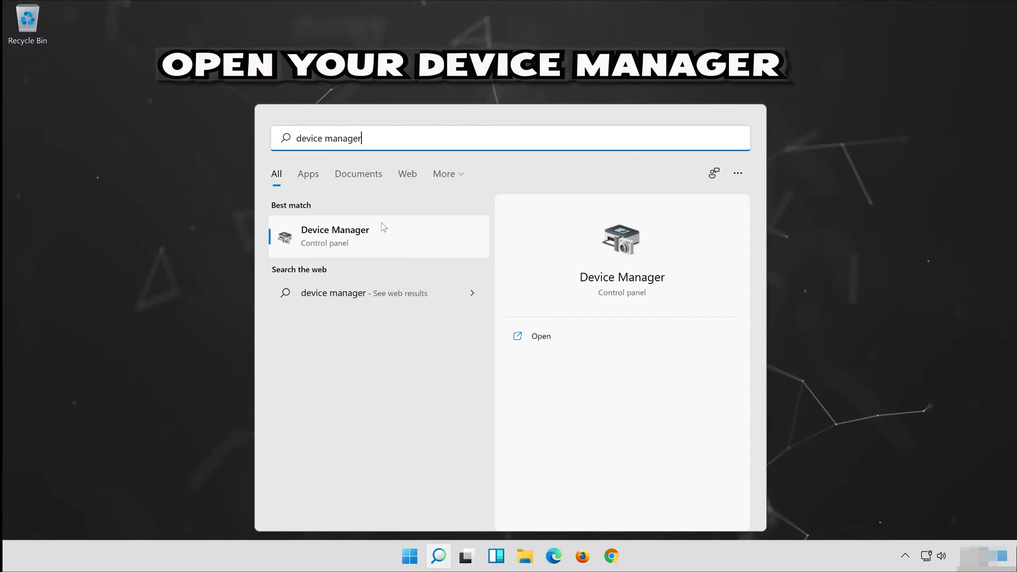
left_click(359, 242)
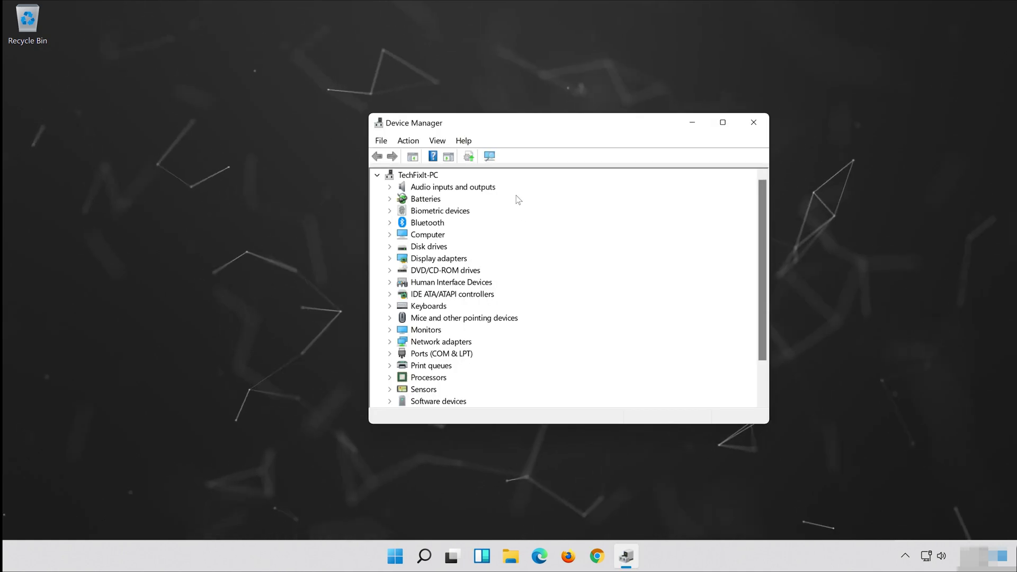
Uninstall the Intel(R) 82574L Gigabit Network Connection from the network adapters through its driver properties, and close Device Manager
left_click(390, 342)
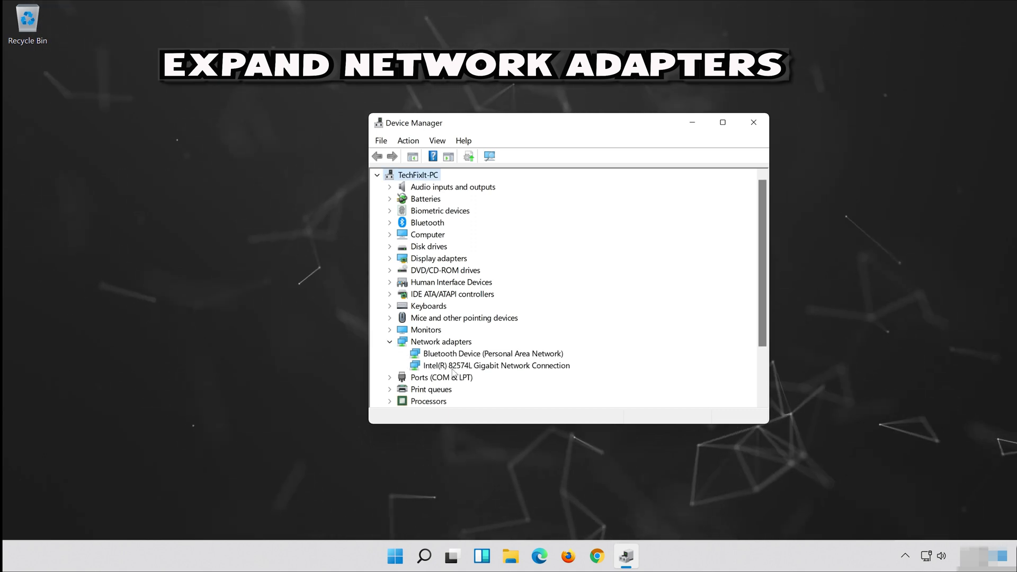
right_click(499, 367)
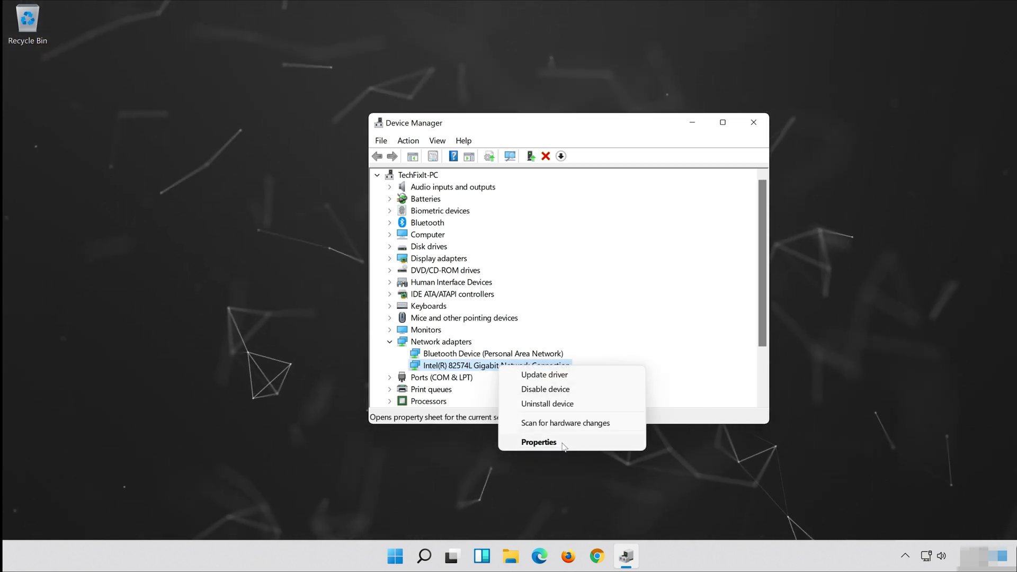
left_click(539, 443)
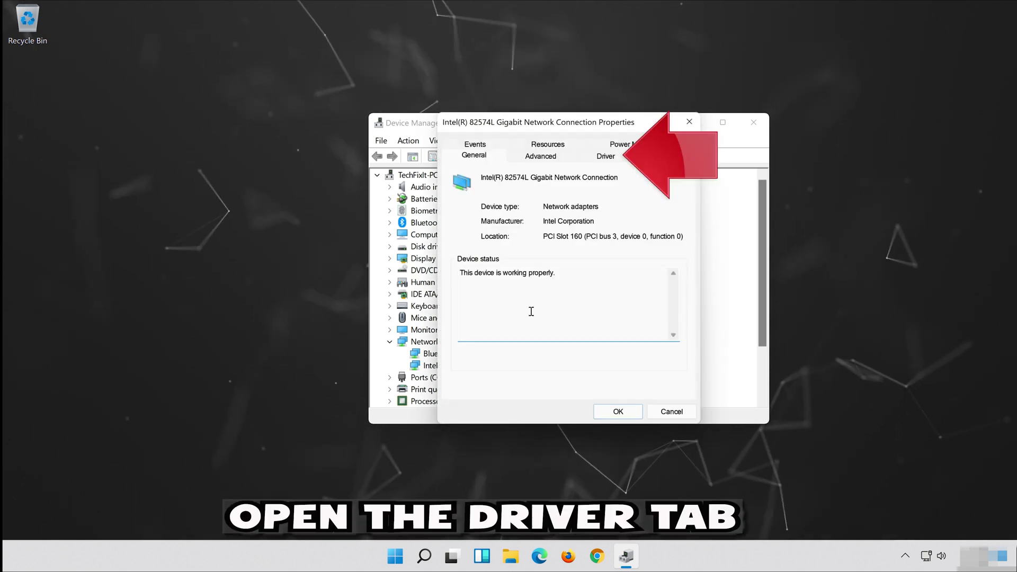
left_click(606, 157)
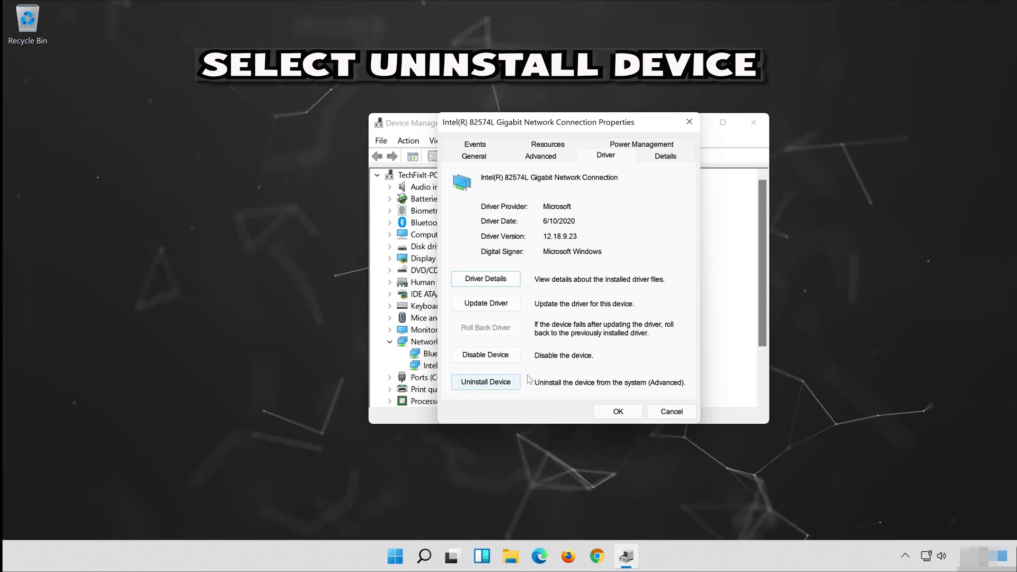
left_click(493, 384)
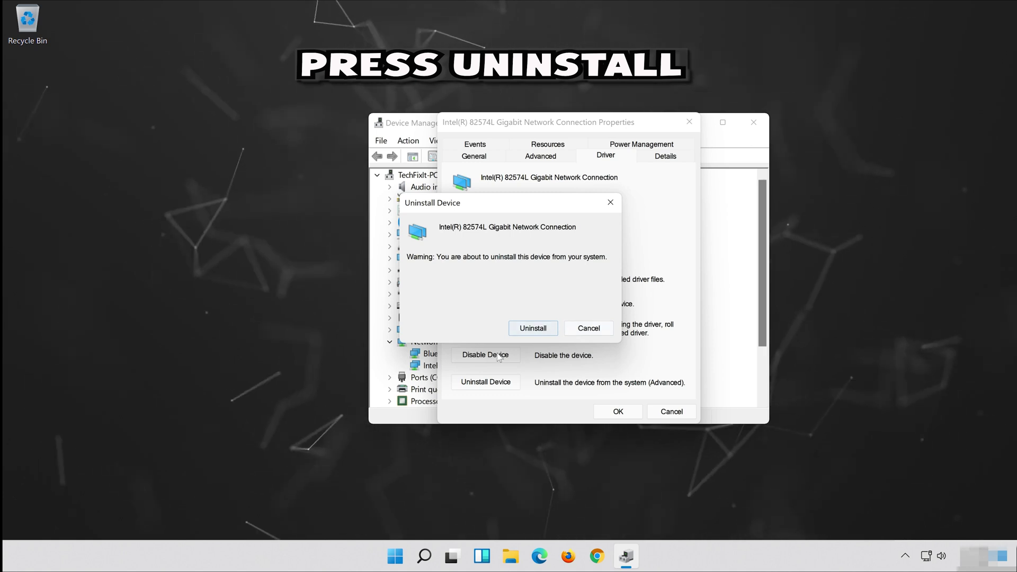
left_click(535, 332)
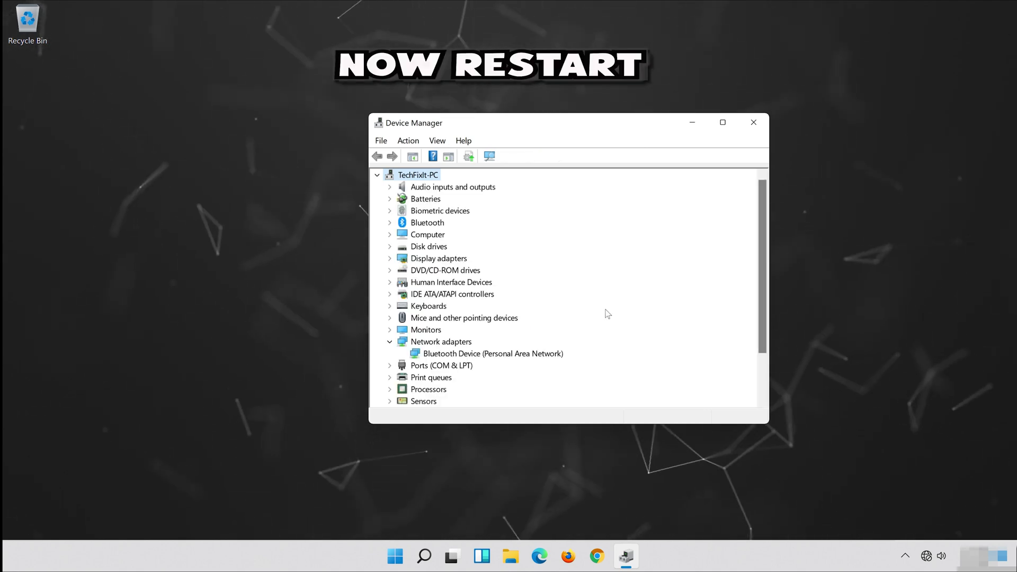
left_click(760, 121)
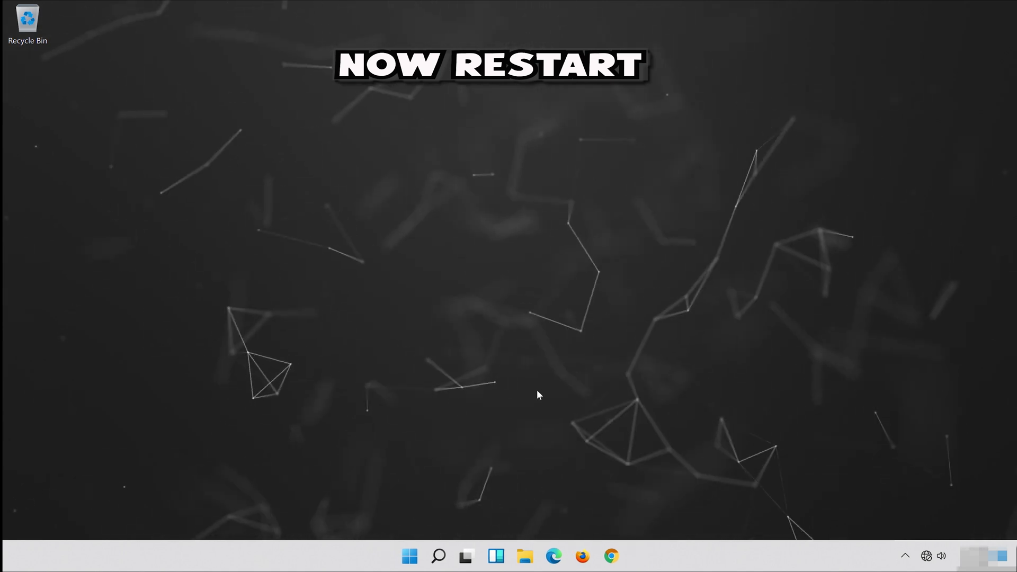
Restart the PC
left_click(415, 553)
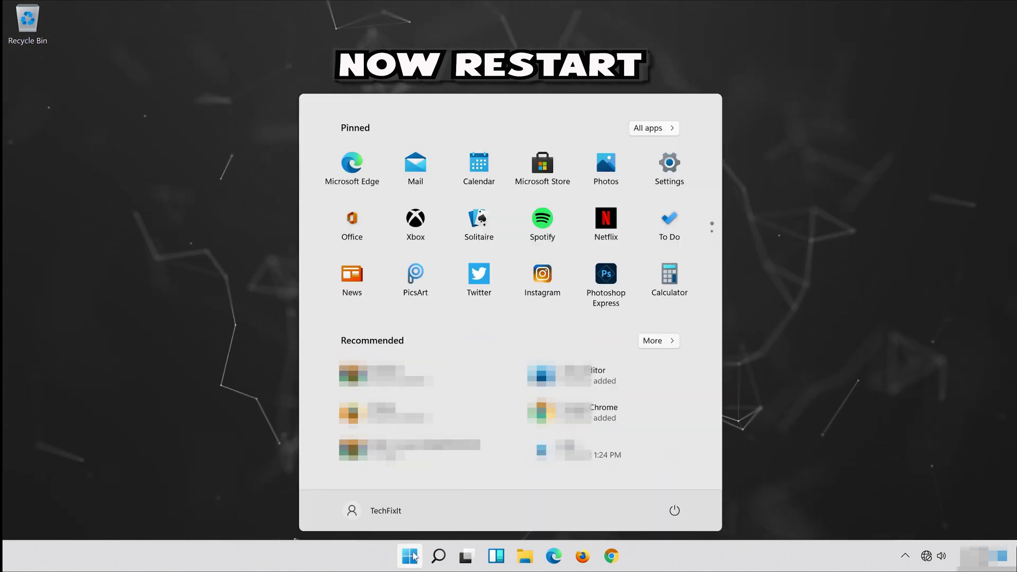
left_click(681, 511)
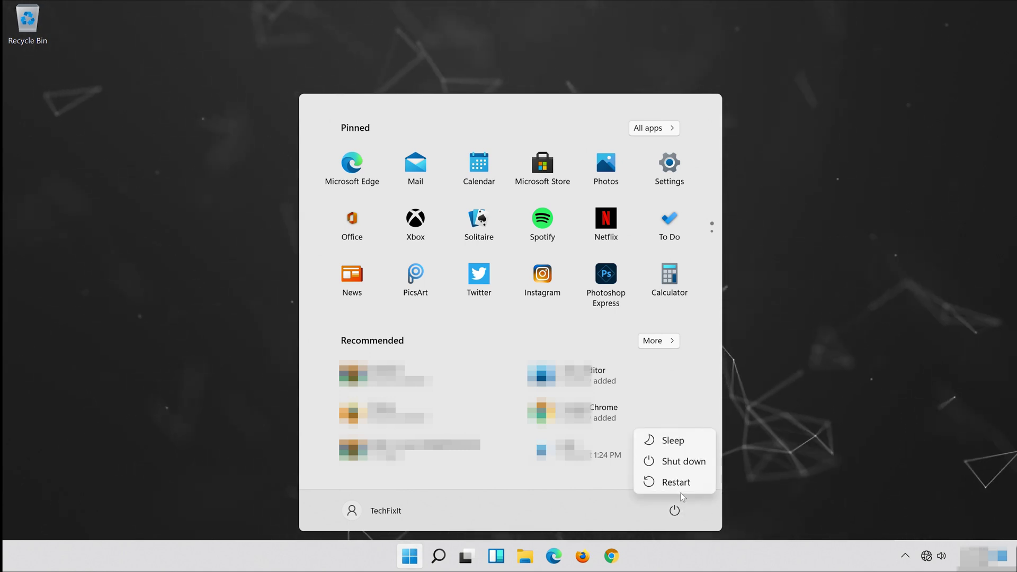
left_click(681, 483)
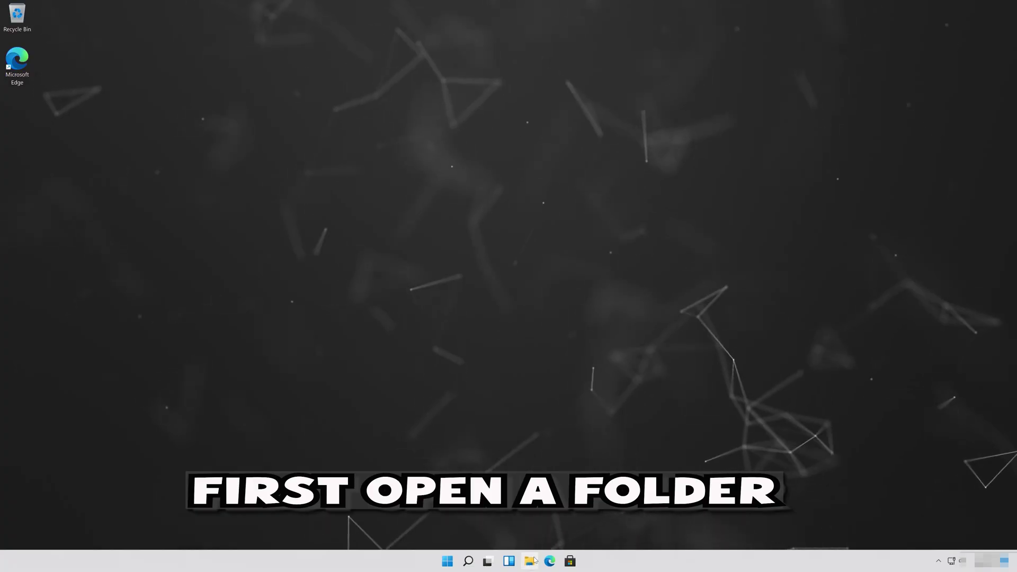
Open This PC in File Explorer and show the properties of the Samsung USB (E:) drive
left_click(531, 561)
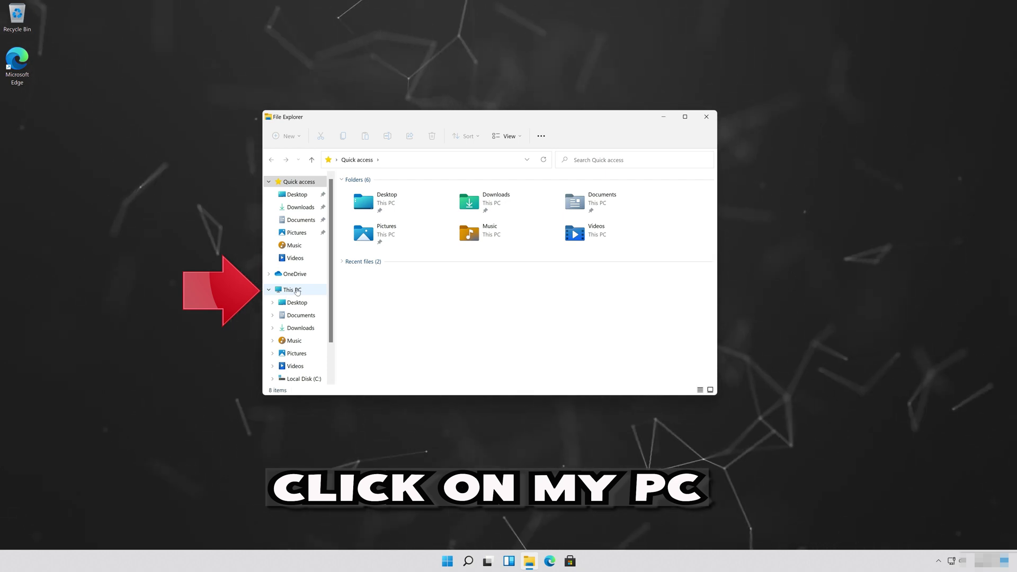
left_click(293, 289)
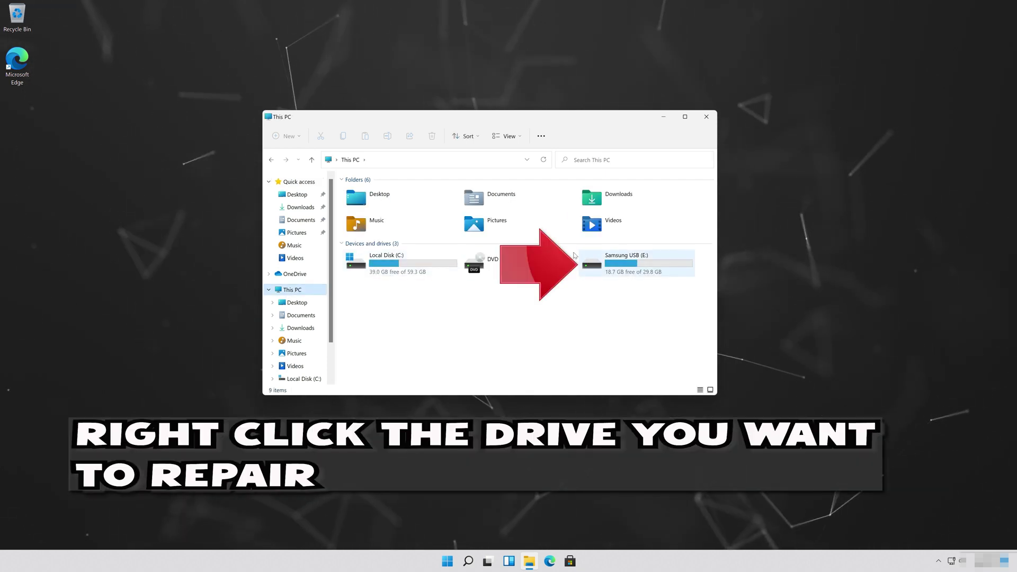
right_click(631, 267)
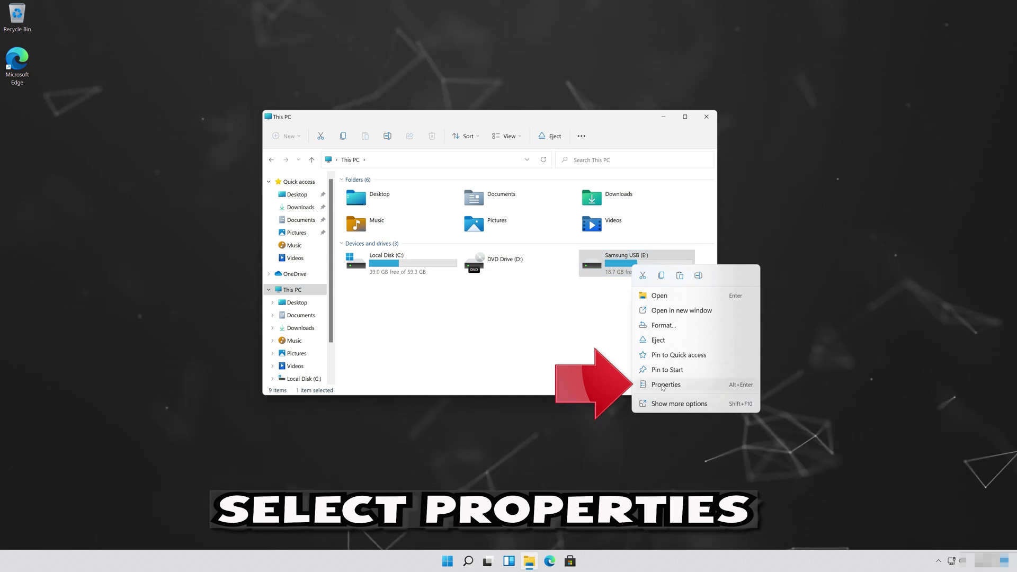
left_click(688, 385)
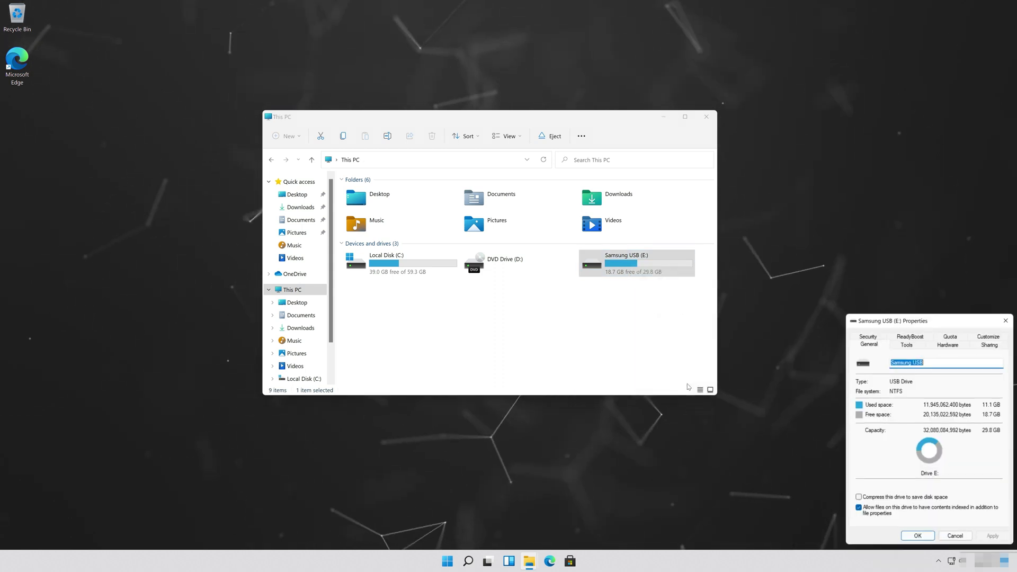
left_click_drag(878, 320, 465, 147)
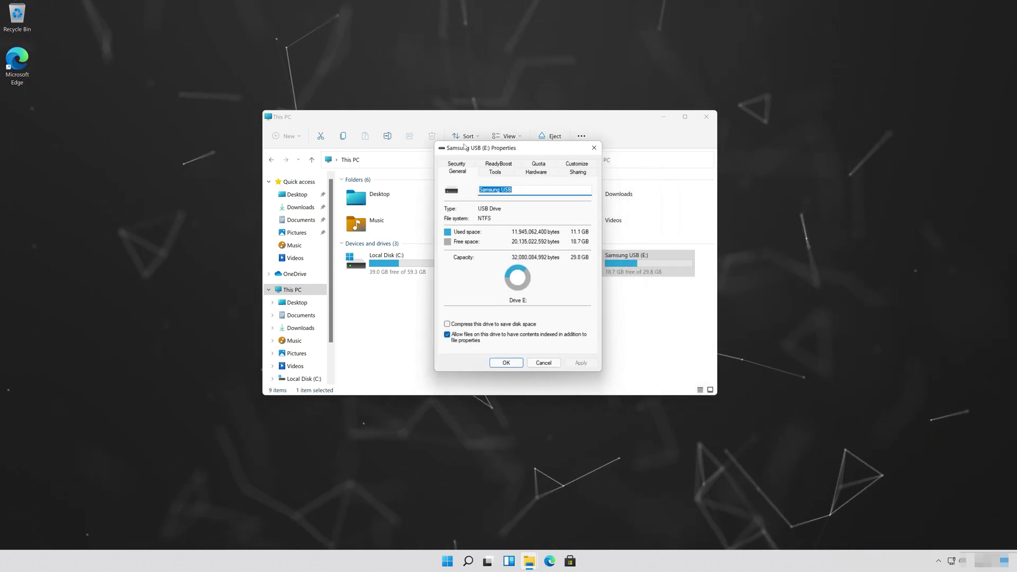
Run error checking on the Samsung USB (E:) drive with scan and repair, and close the result and the drive properties
left_click(508, 172)
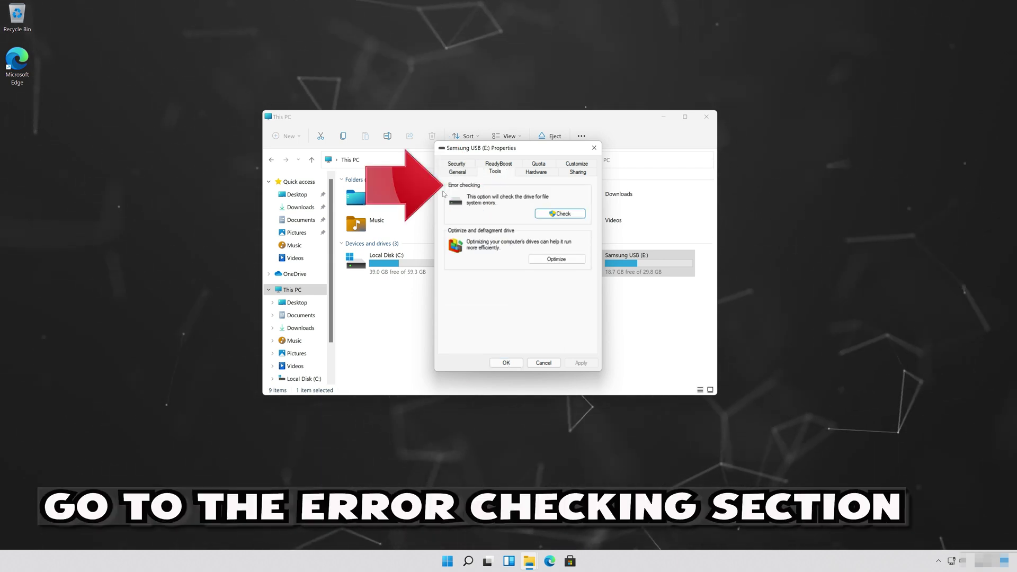
left_click(561, 215)
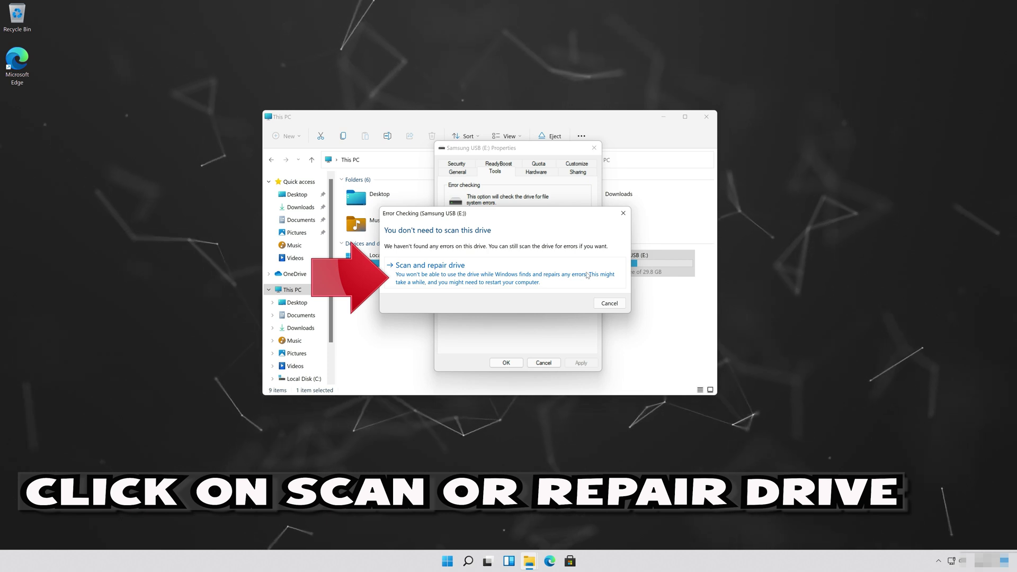
left_click(517, 269)
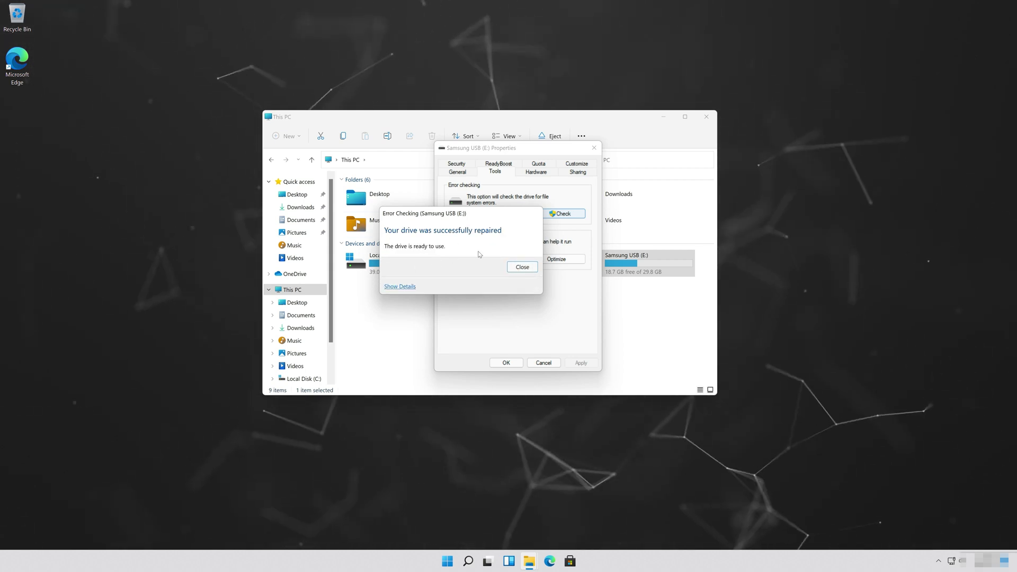
left_click(522, 268)
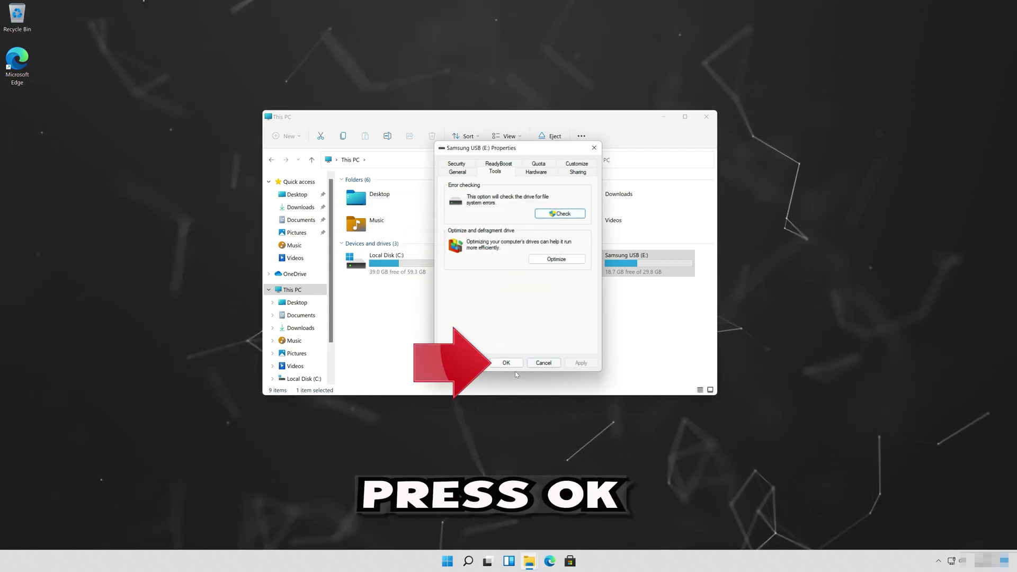
left_click(513, 365)
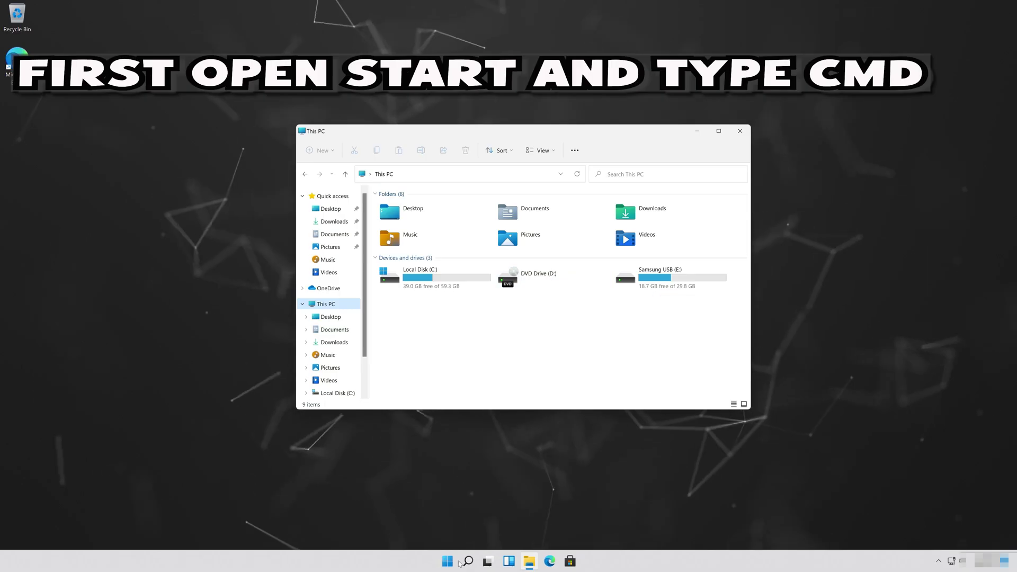
Search Windows for "cmd" and run Command Prompt as administrator, allowing it to make changes to the device
left_click(444, 562)
type("cmd")
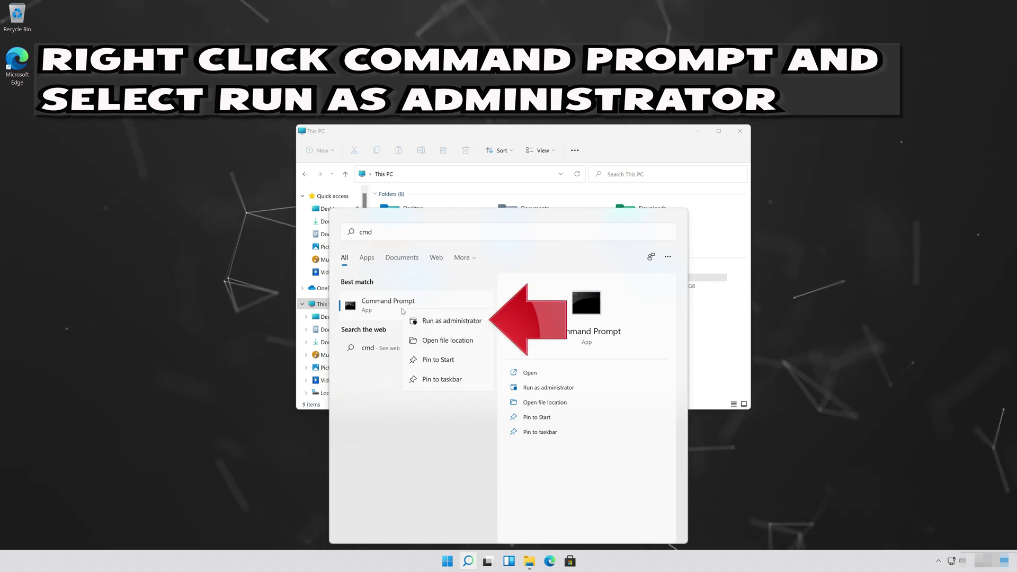
left_click(455, 321)
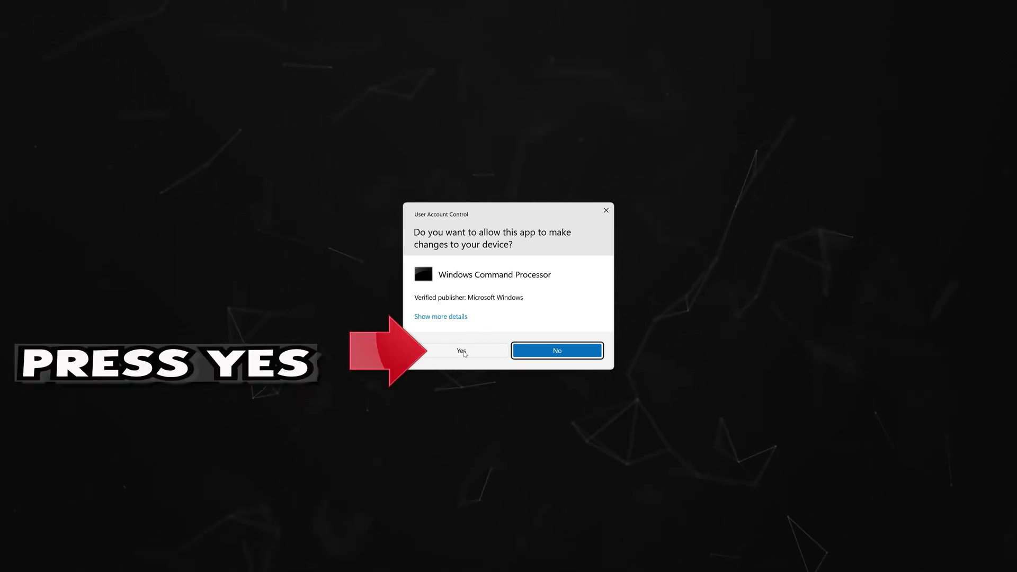
left_click(462, 351)
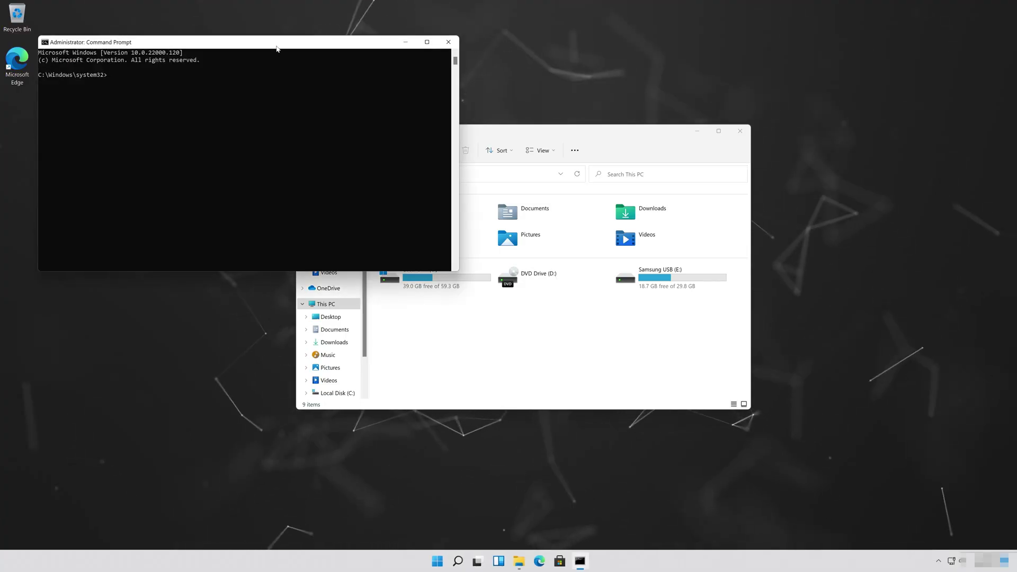
left_click_drag(277, 43, 400, 182)
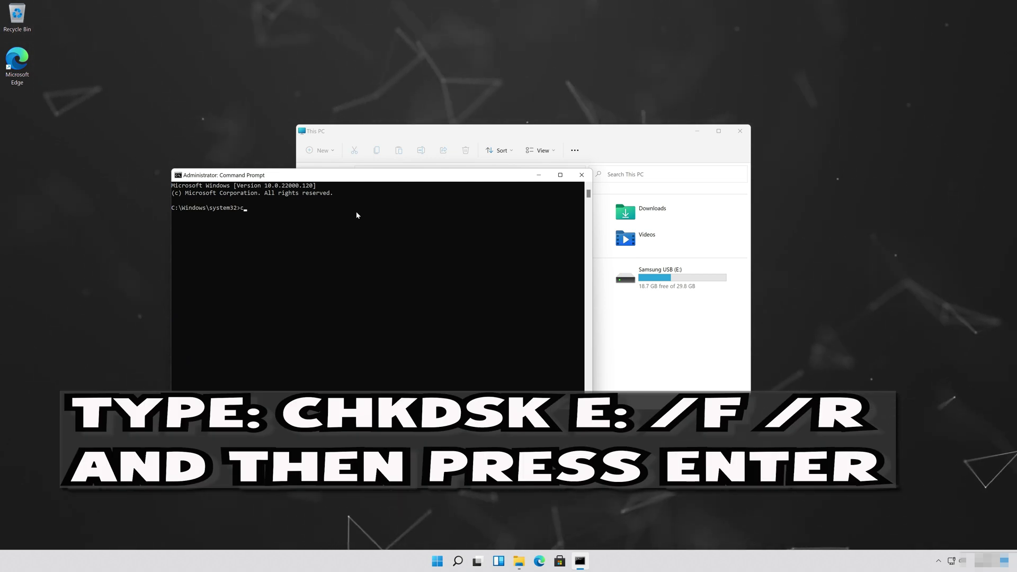
Run "chkdsk e: /f /r" to check and repair drive E:, and close the Command Prompt with "exit"
type("chk")
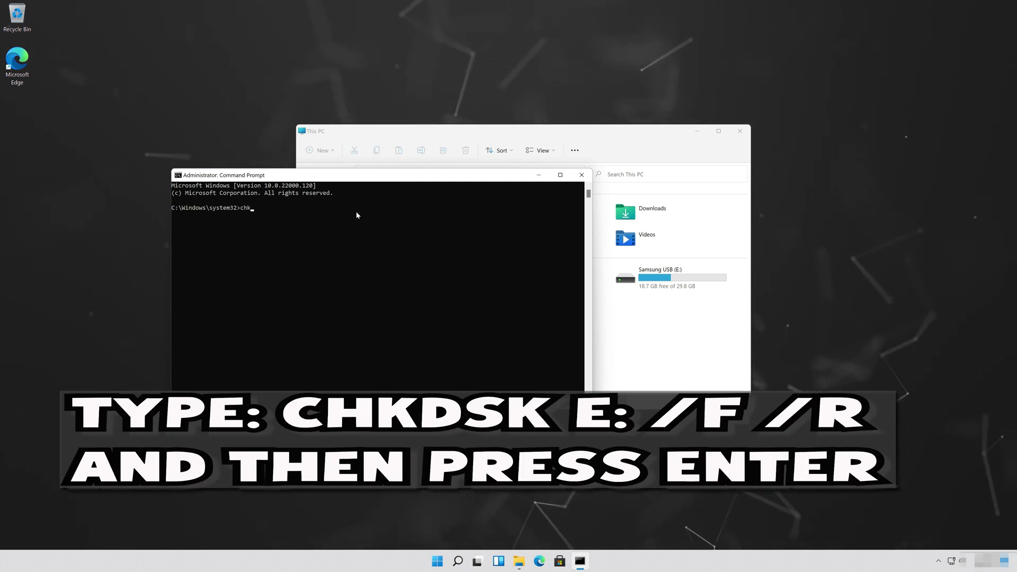
type("dsk")
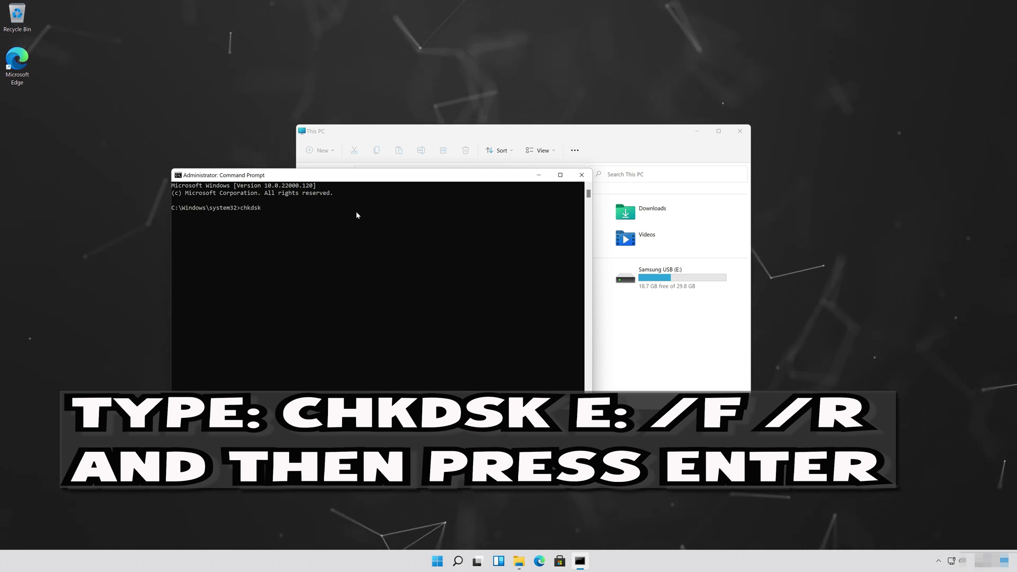
type(" e:")
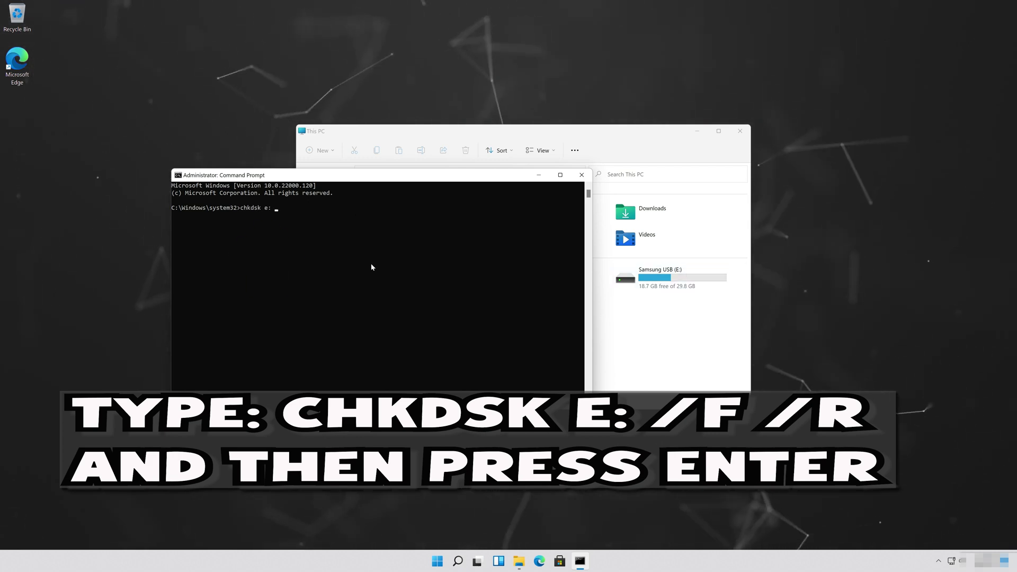
type(" /f /r")
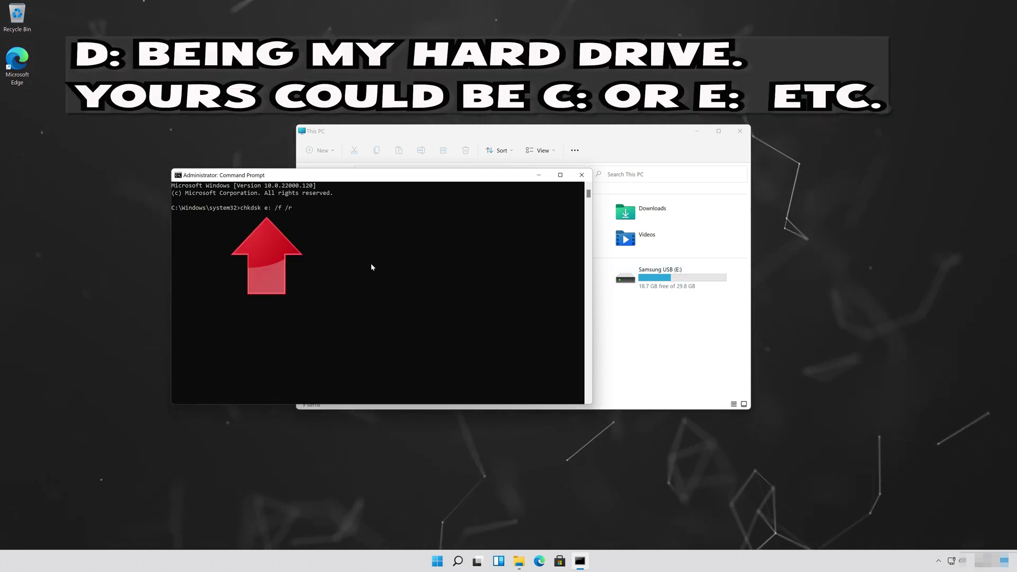
key("Return")
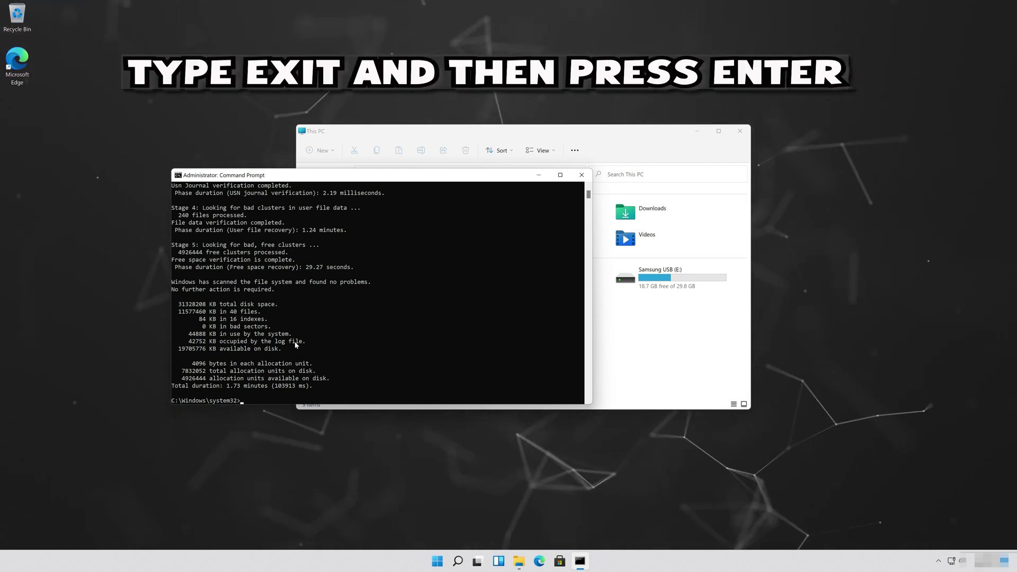
type("exit")
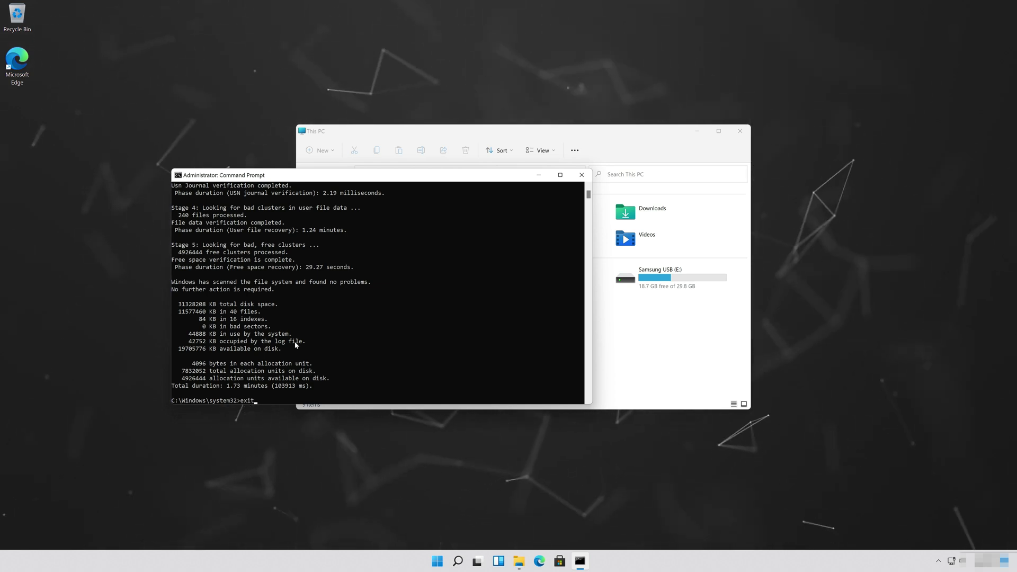
key("Return")
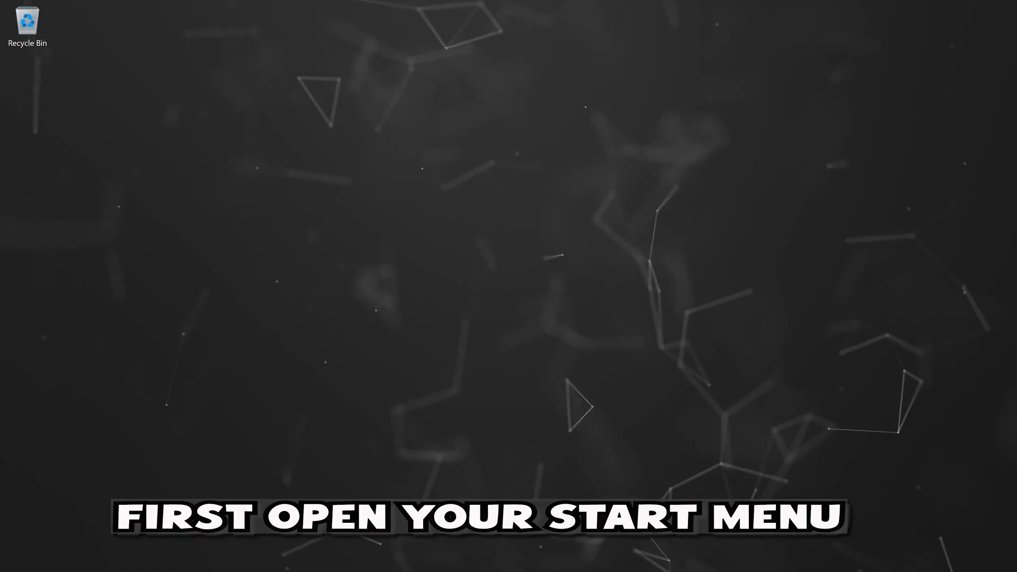
Open Windows Settings and show the Windows Update page
key("super")
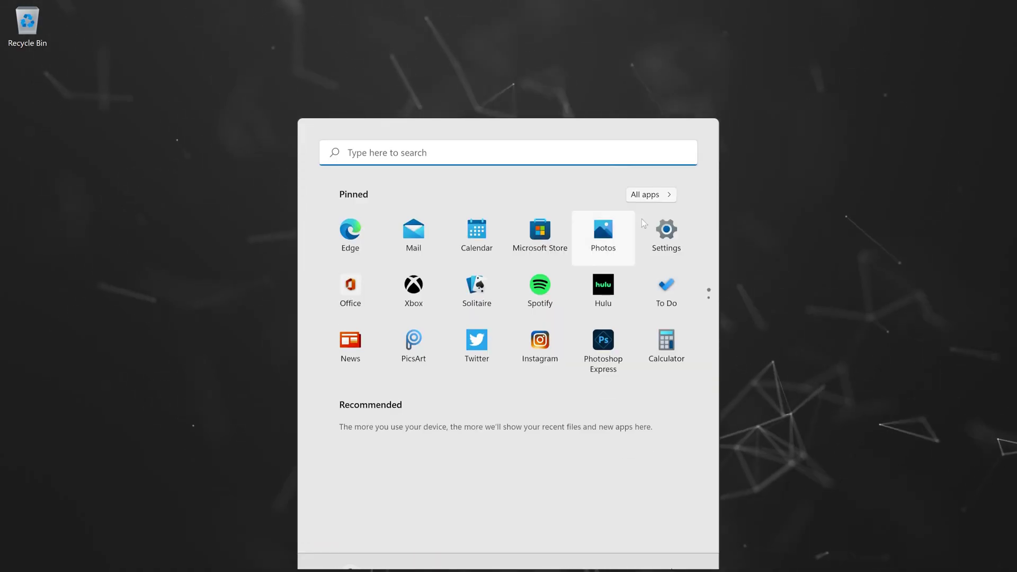
left_click(662, 253)
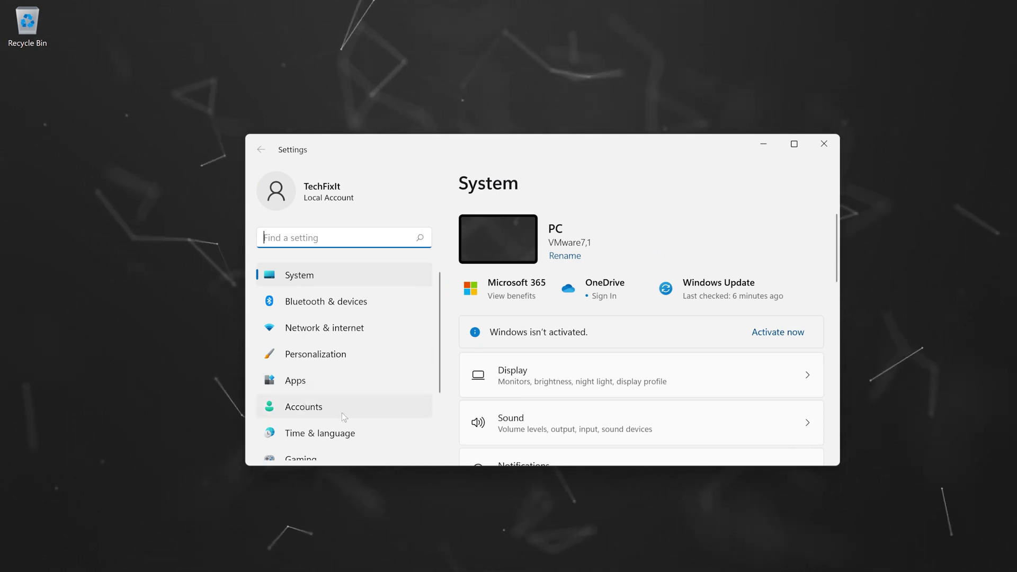
scroll(346, 412, "down", 3)
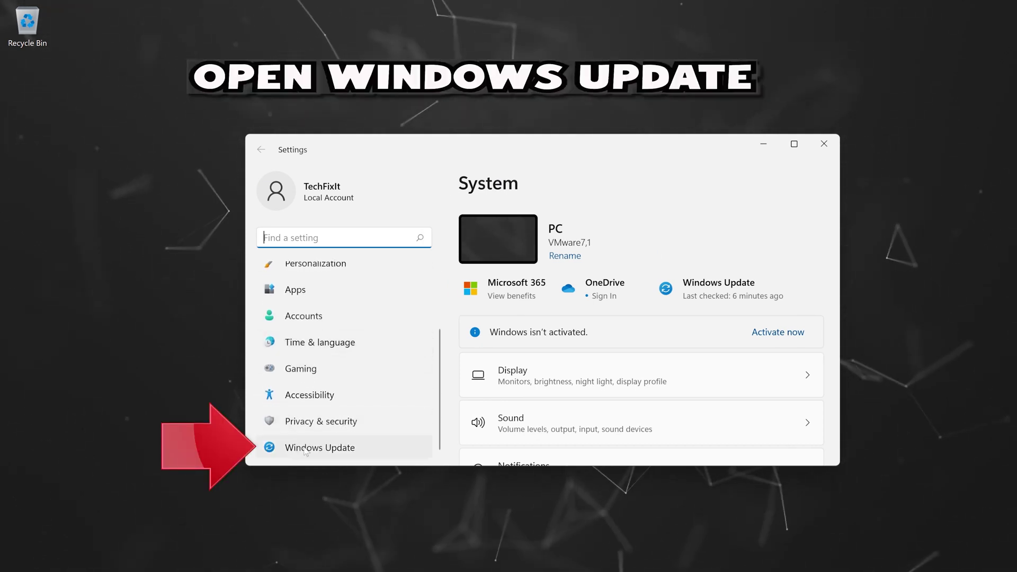
left_click(354, 448)
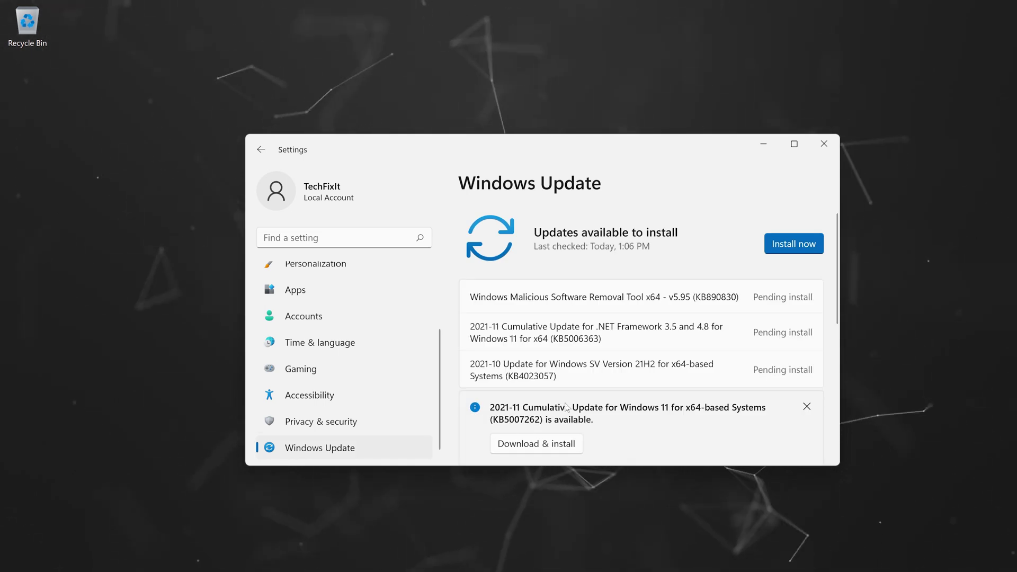
Open the Recovery page from the advanced options of Windows Update
scroll(565, 402, "down", 5)
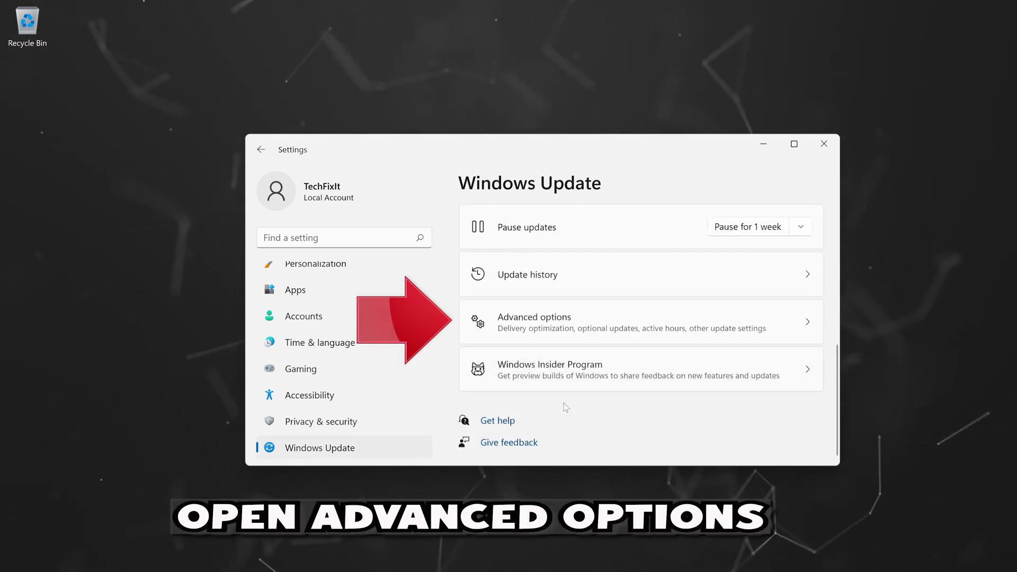
left_click(586, 332)
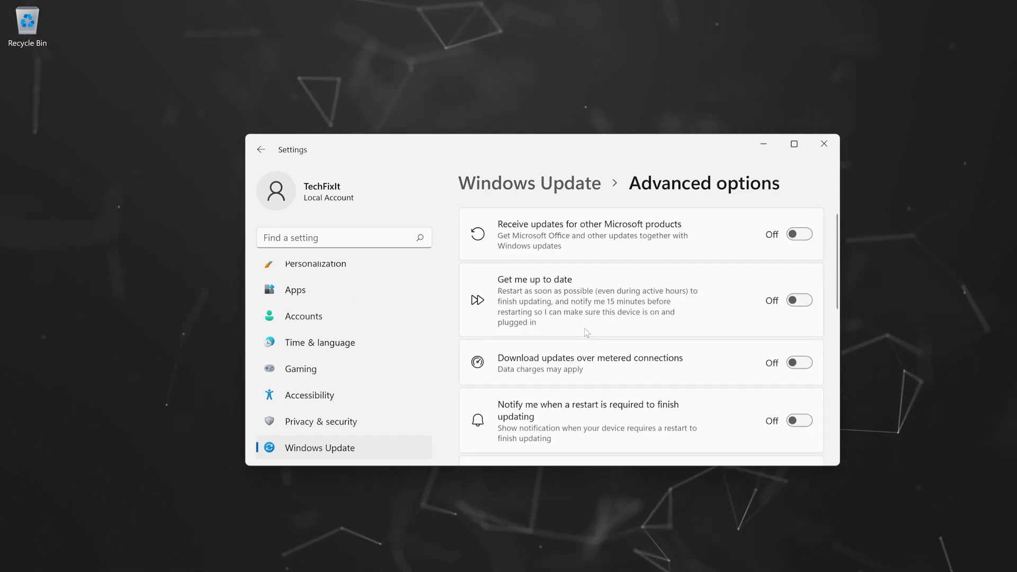
scroll(584, 328, "down", 3)
scroll(585, 329, "down", 5)
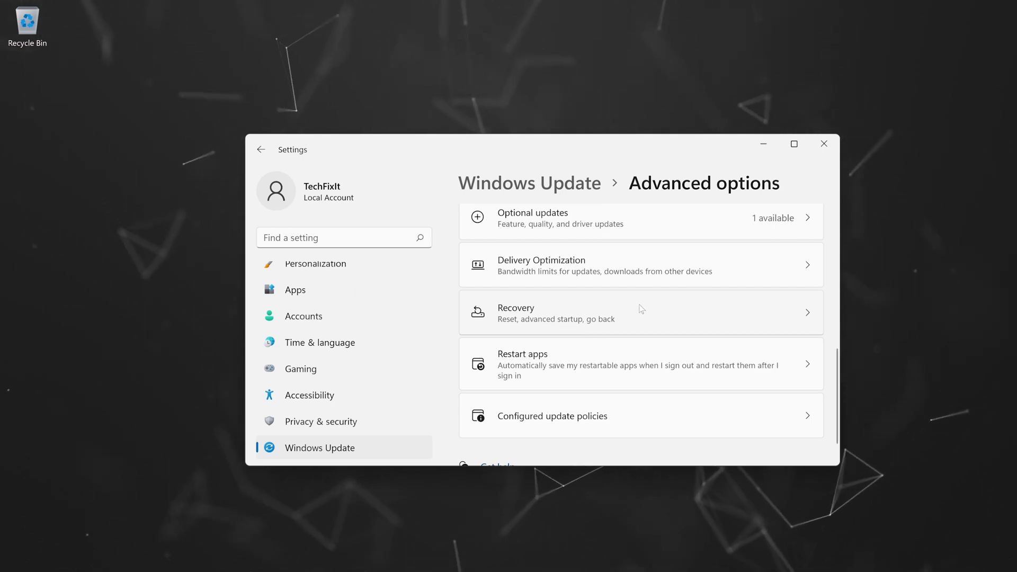
left_click(612, 316)
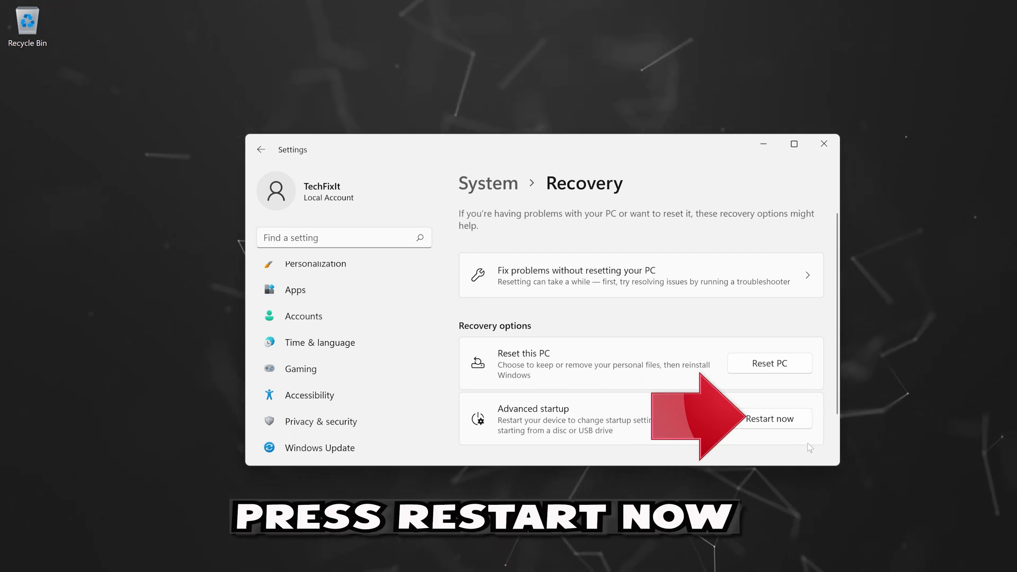
Restart the device into Advanced startup and confirm the restart
left_click(771, 421)
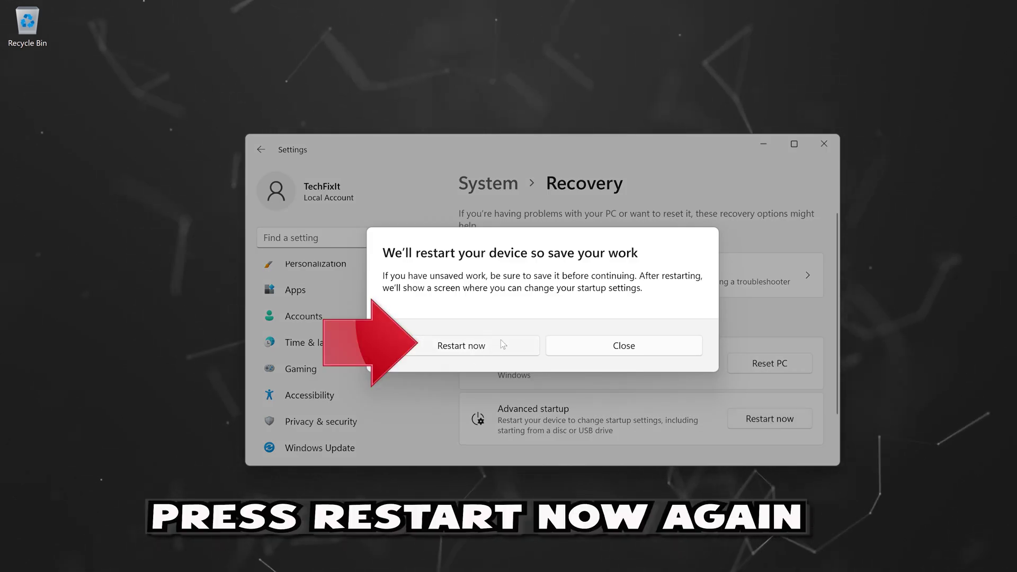
left_click(483, 348)
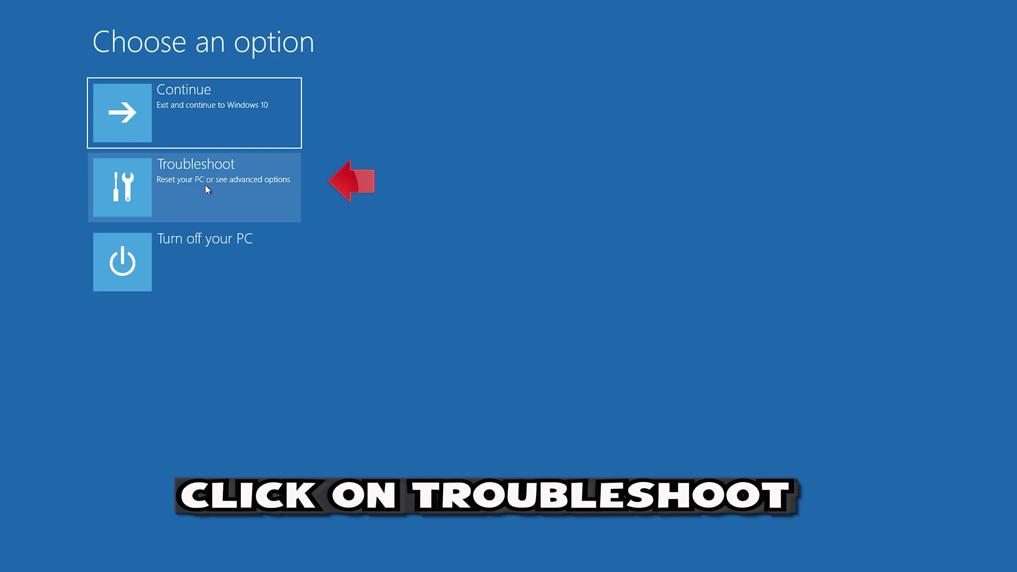
Open Startup Settings from the advanced troubleshooting options and restart the PC to the list of startup behaviours
left_click(206, 186)
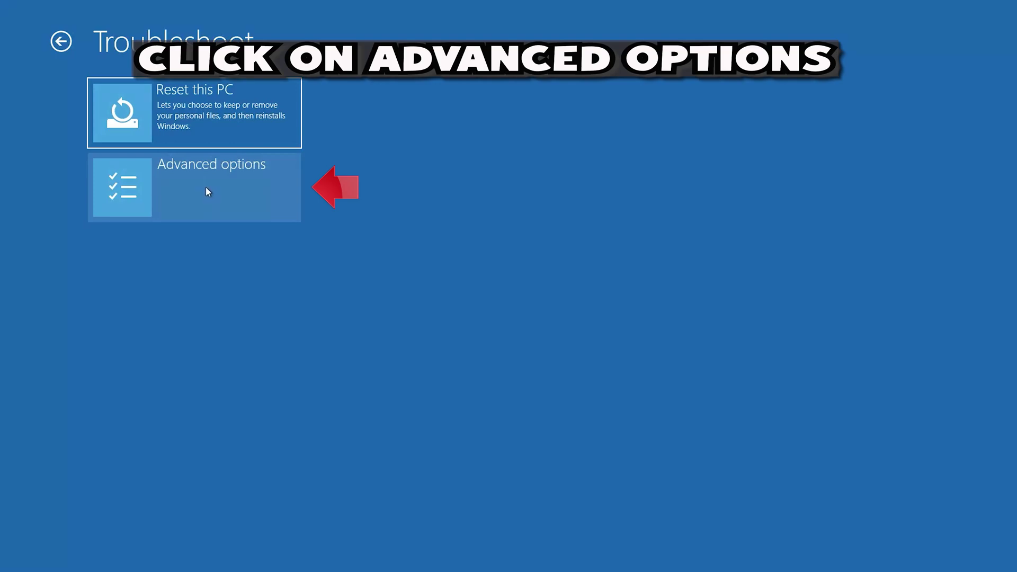
left_click(206, 188)
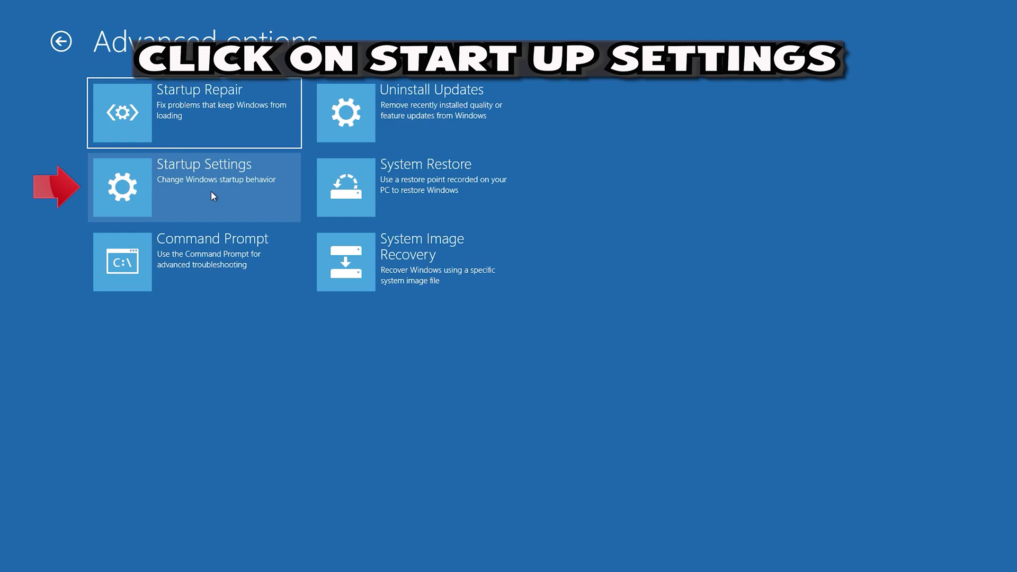
left_click(212, 192)
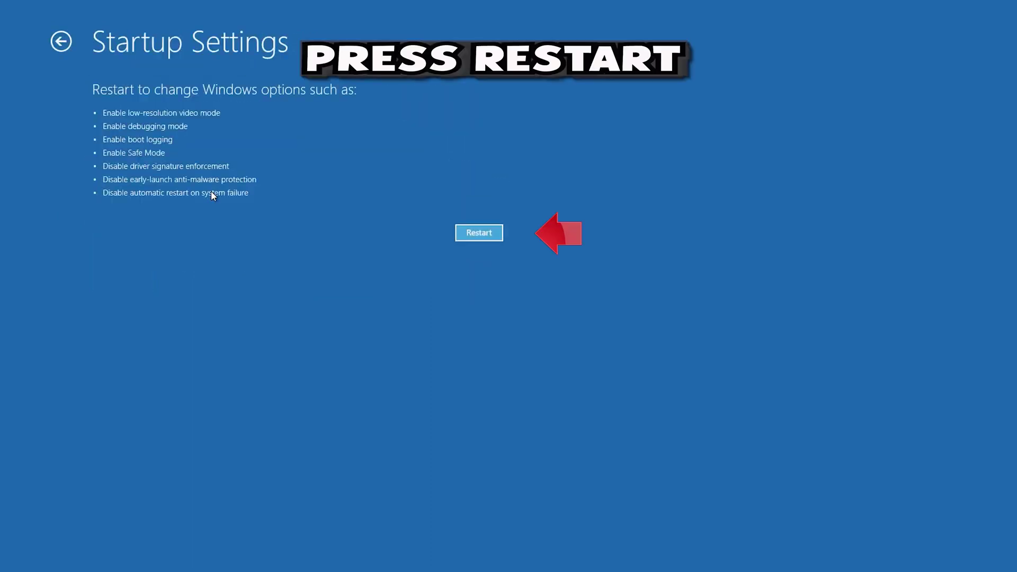
left_click(472, 239)
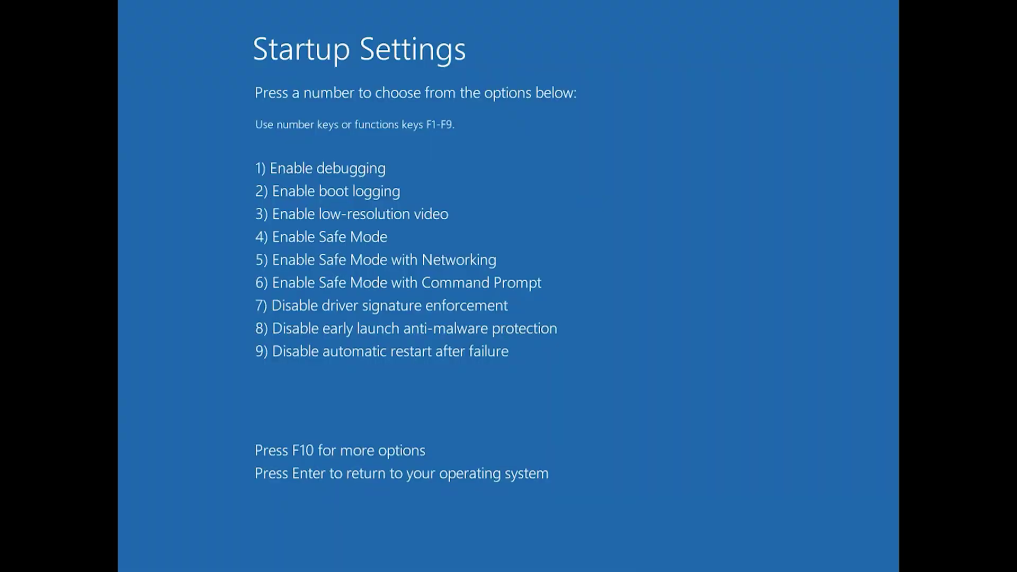